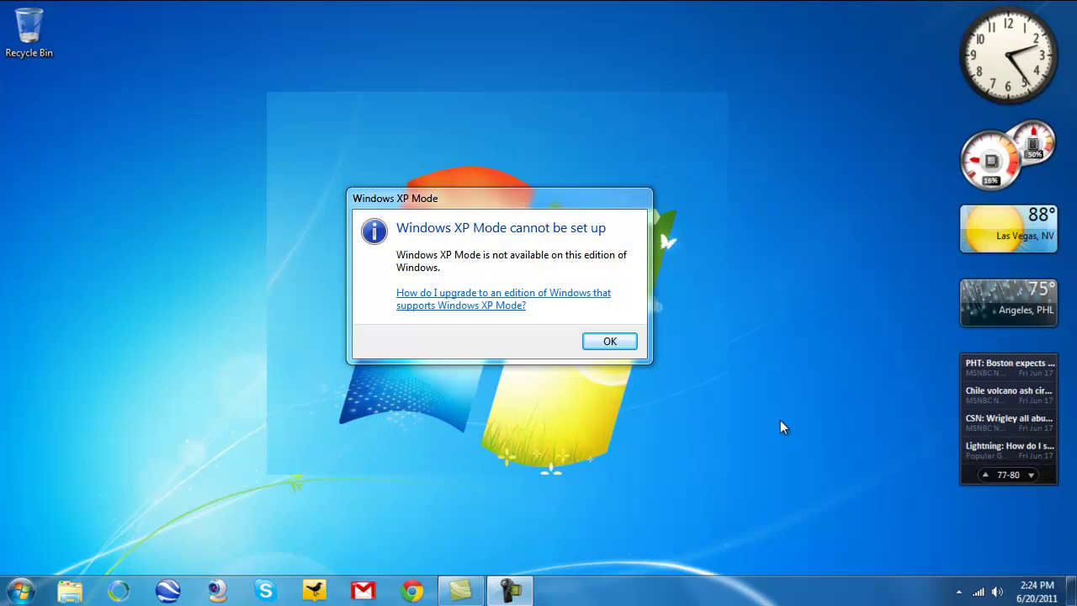
# Dismiss the 'Windows XP Mode cannot be set up' dialog with OK
pyautogui.press('Return')
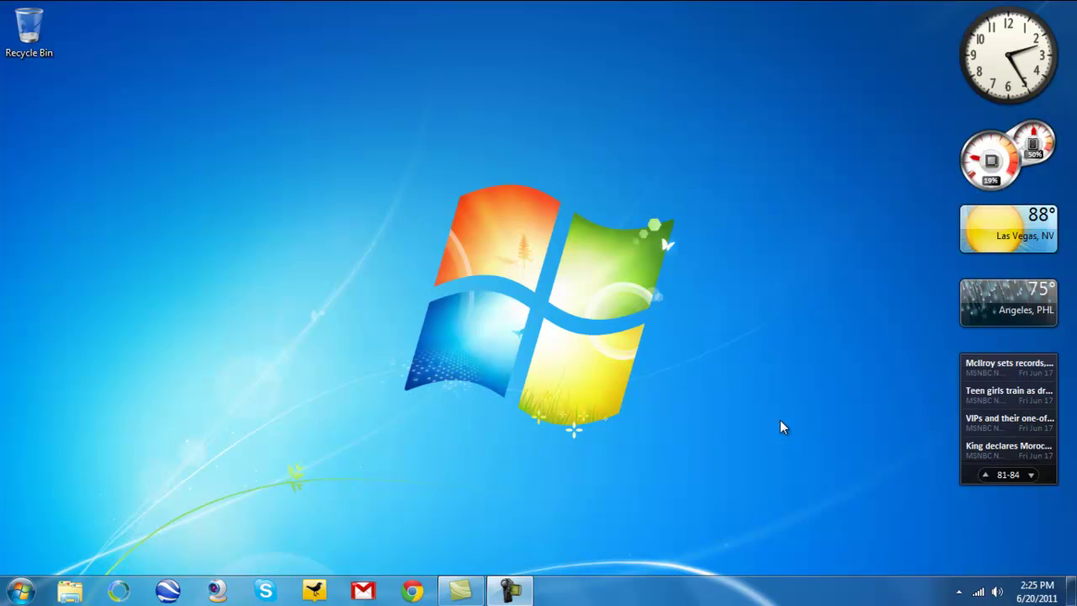
# Search 'windows xp mode' in Chrome and open Microsoft's Download Windows XP Mode result
pyautogui.click(412, 589)
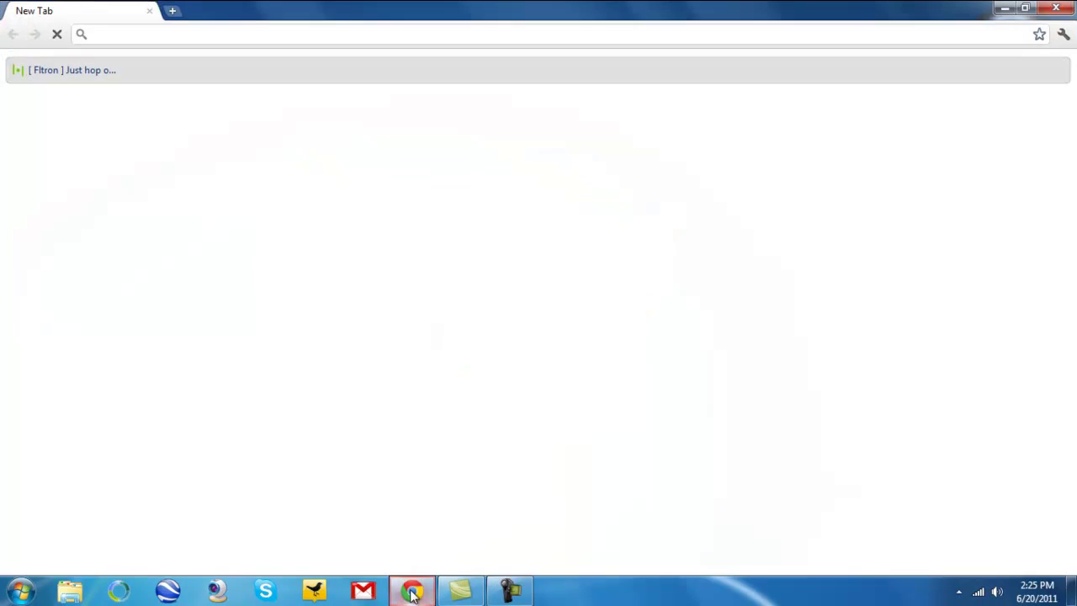
pyautogui.write('windows xp mode')
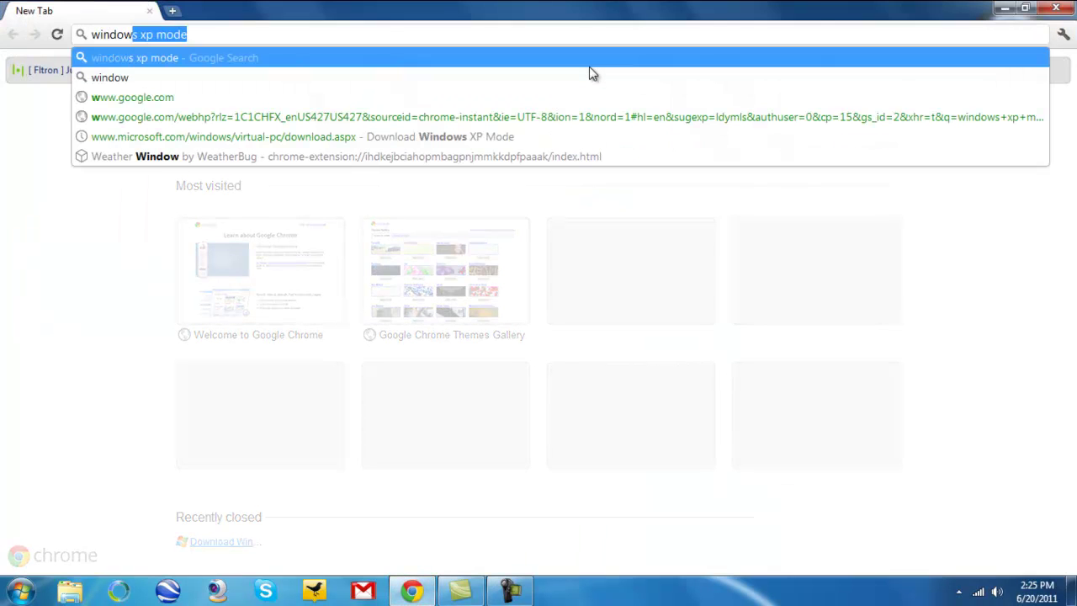
pyautogui.press('Return')
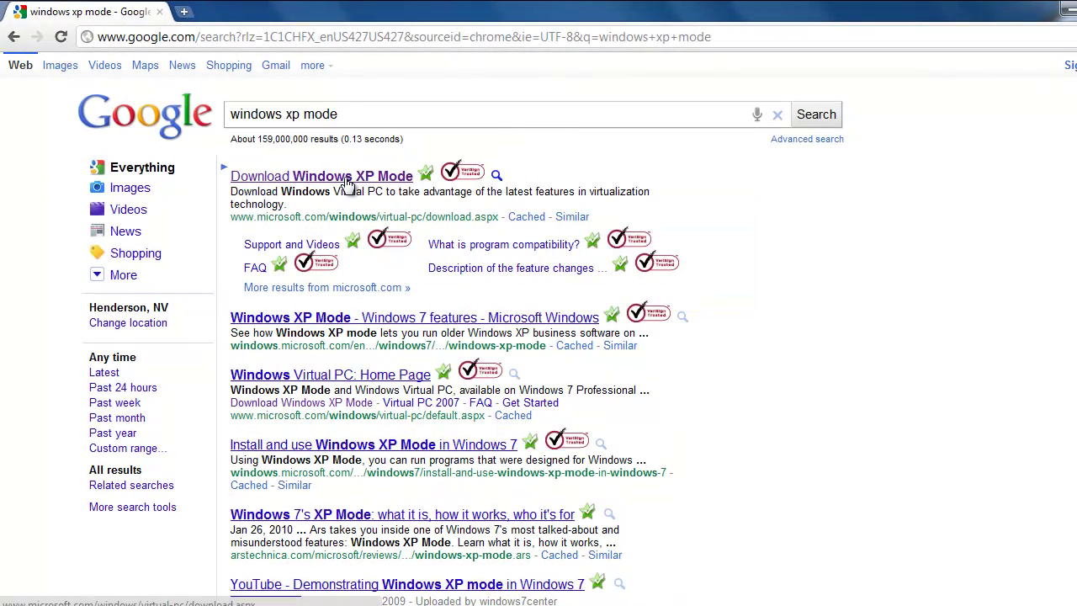
pyautogui.click(347, 178)
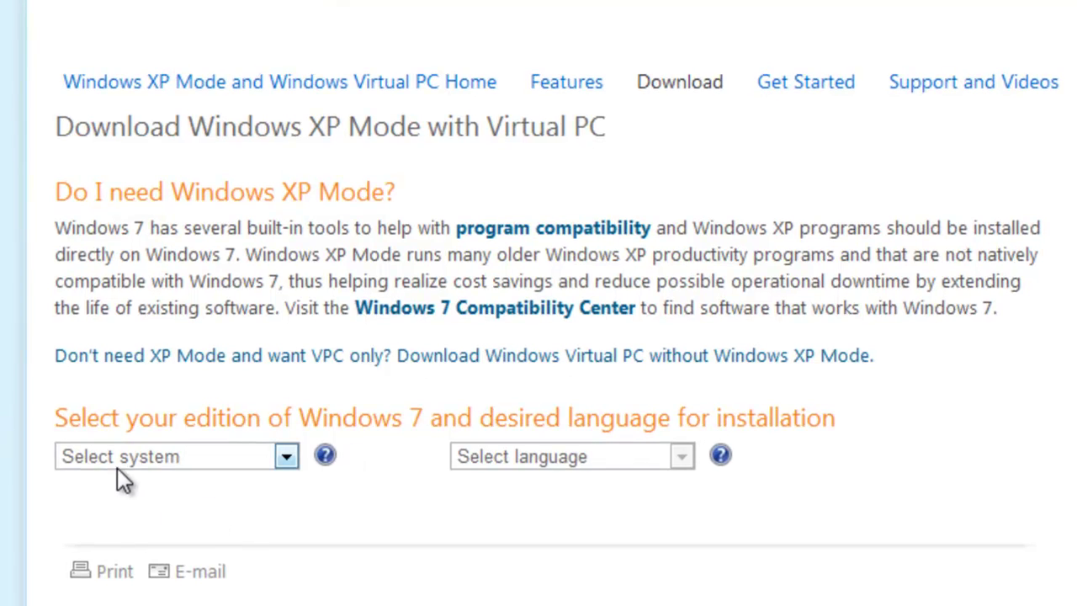
# Choose Professional 64-bit and English, then request the Windows XP Mode download
pyautogui.click(117, 464)
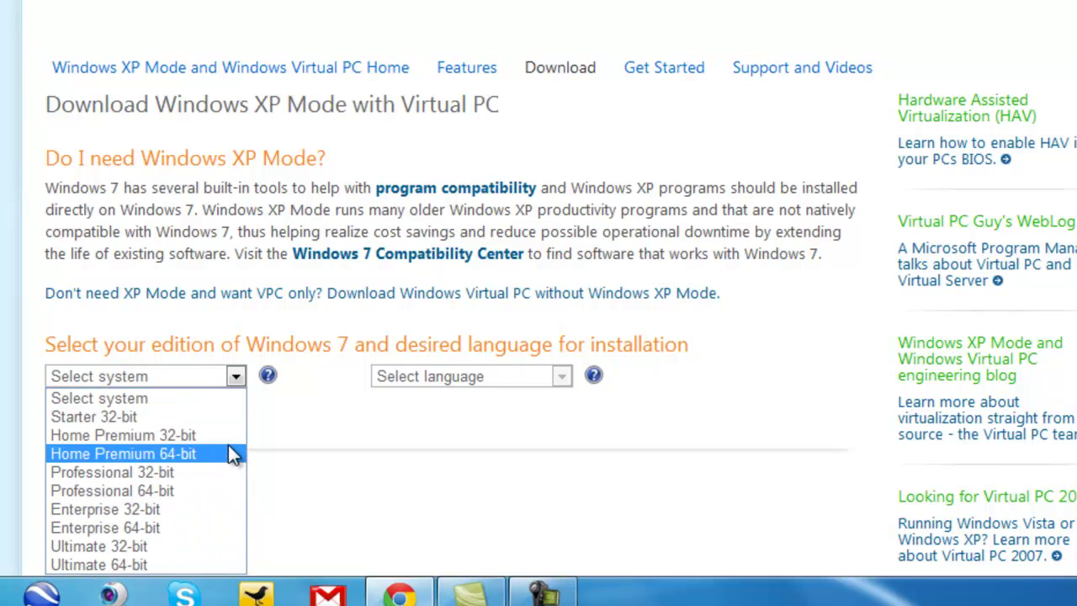
pyautogui.middleClick(213, 531)
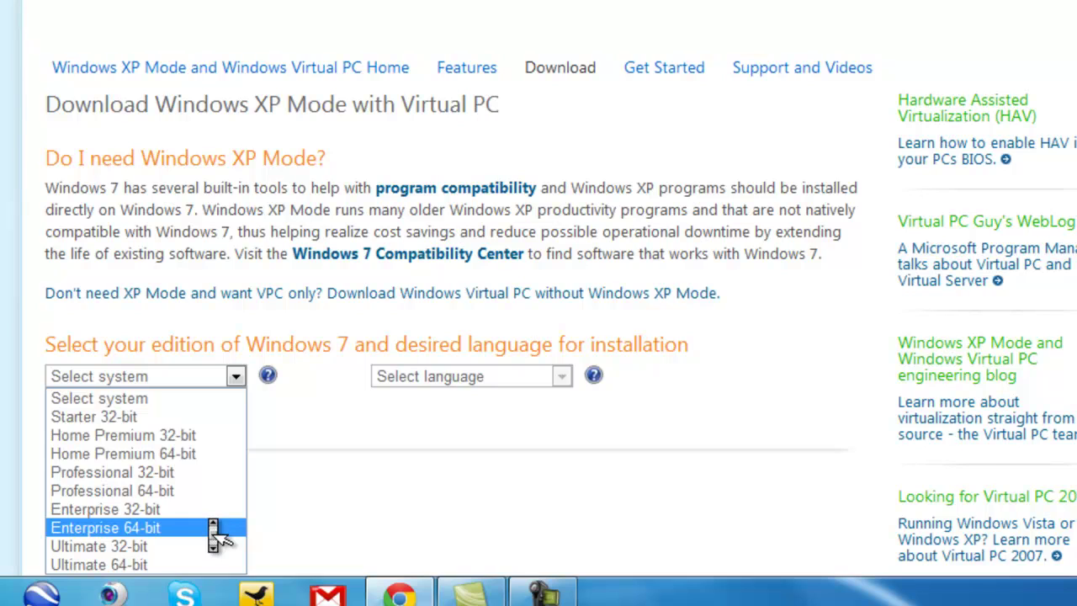
pyautogui.middleClick(210, 520)
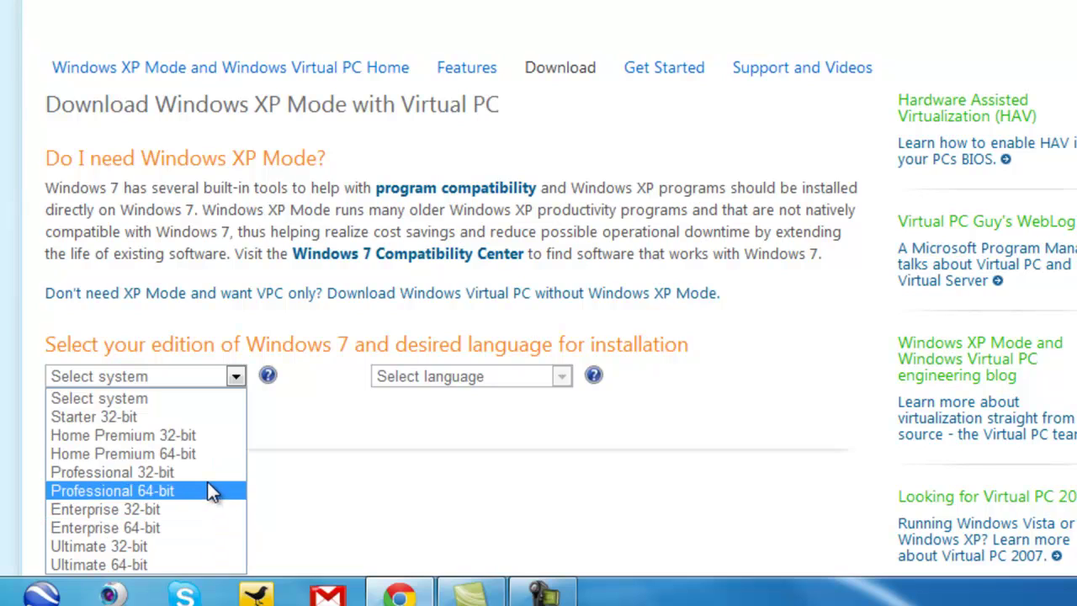
pyautogui.click(203, 491)
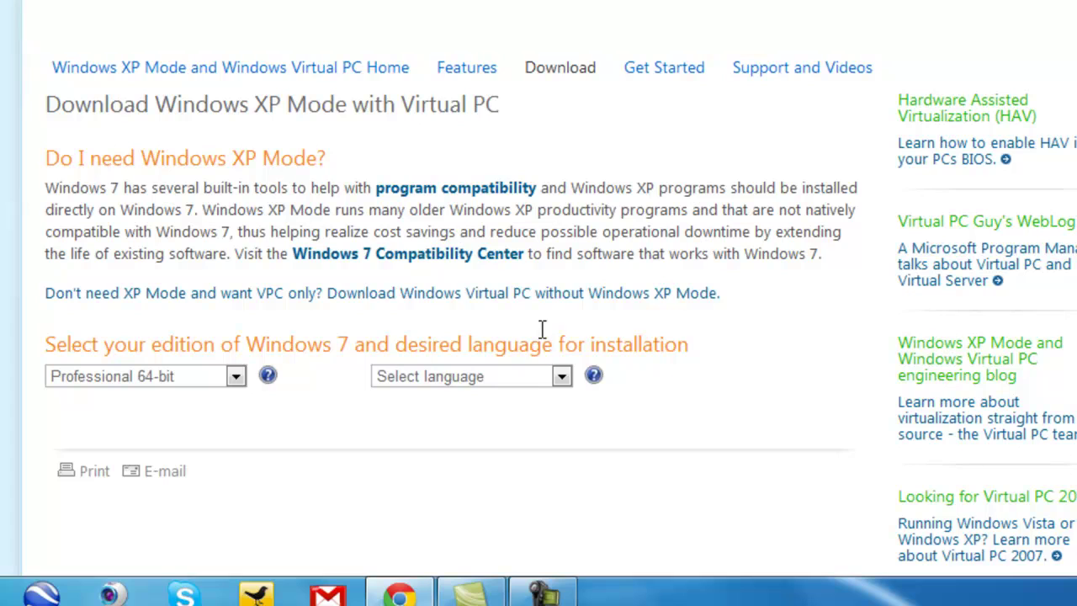
pyautogui.click(529, 379)
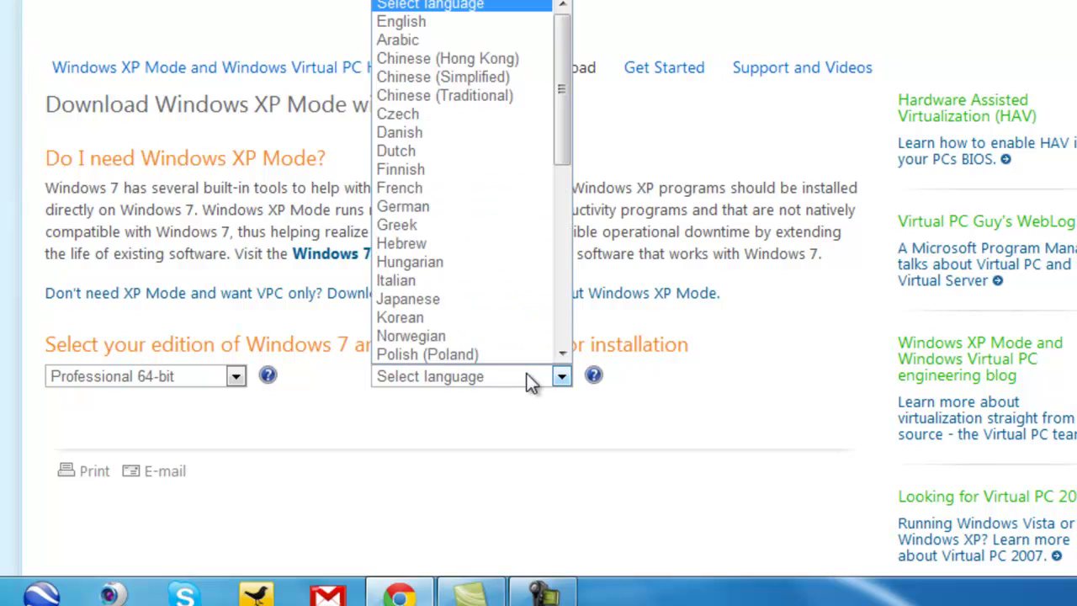
pyautogui.click(522, 21)
pyautogui.middleClick(613, 475)
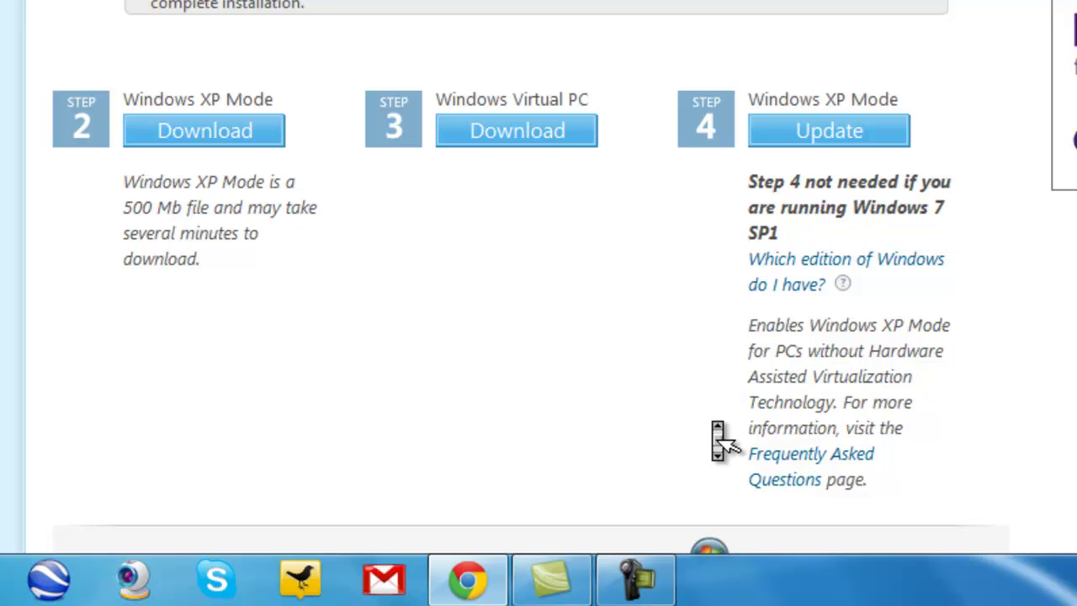
pyautogui.click(717, 435)
pyautogui.moveTo(842, 284)
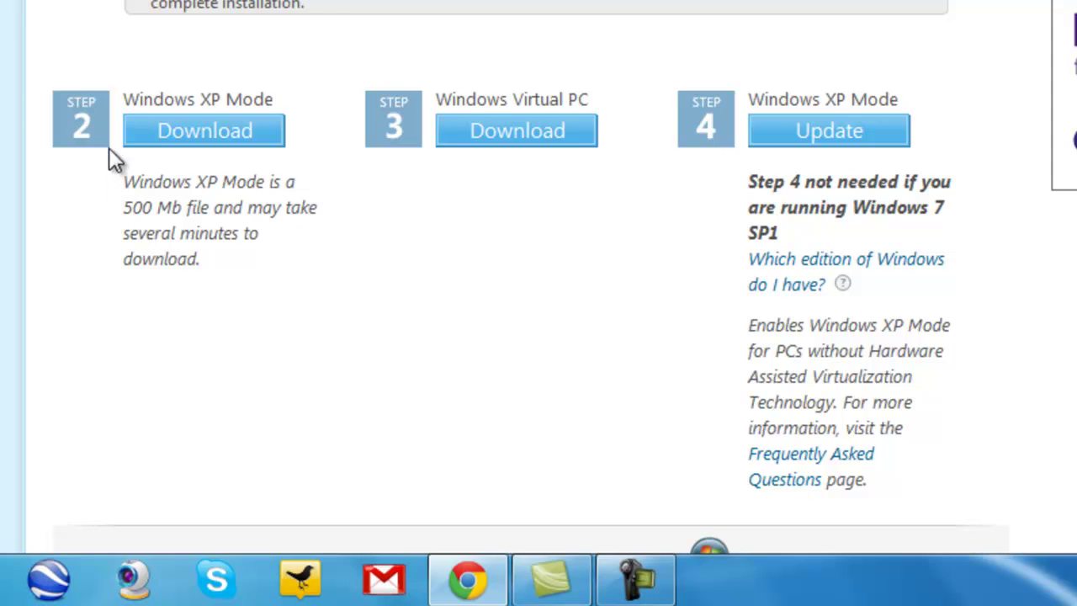
pyautogui.click(224, 132)
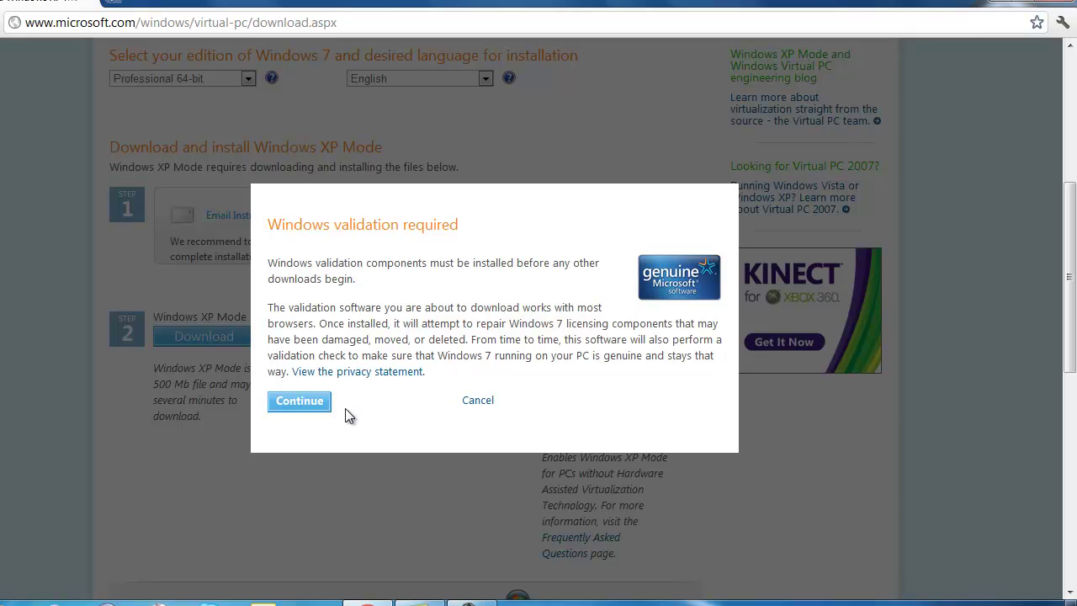
# Pass Windows validation and save the WindowsXPMode installer download
pyautogui.click(302, 407)
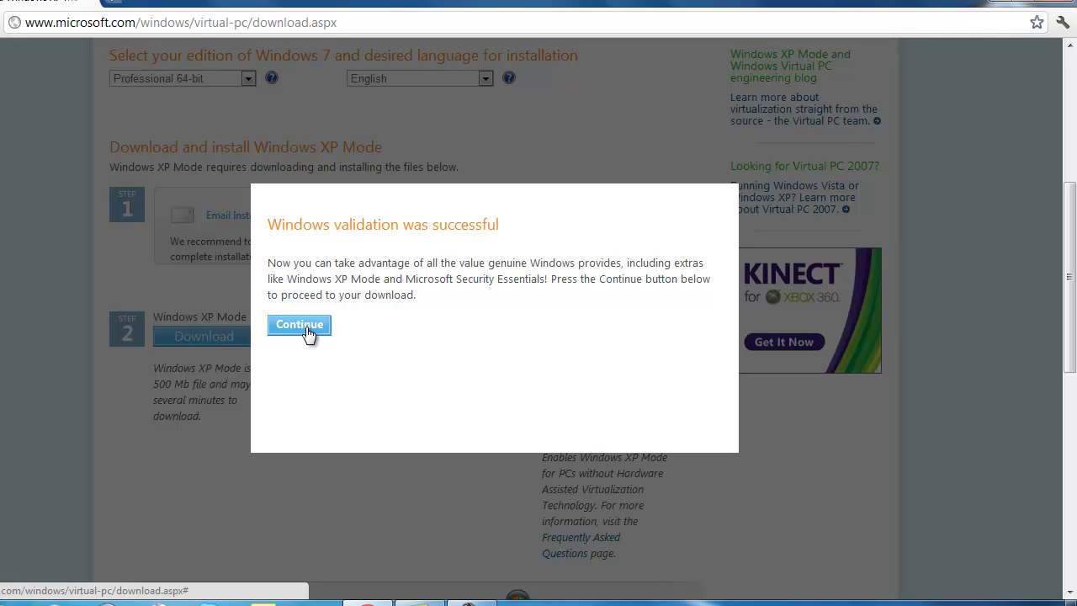
pyautogui.click(303, 326)
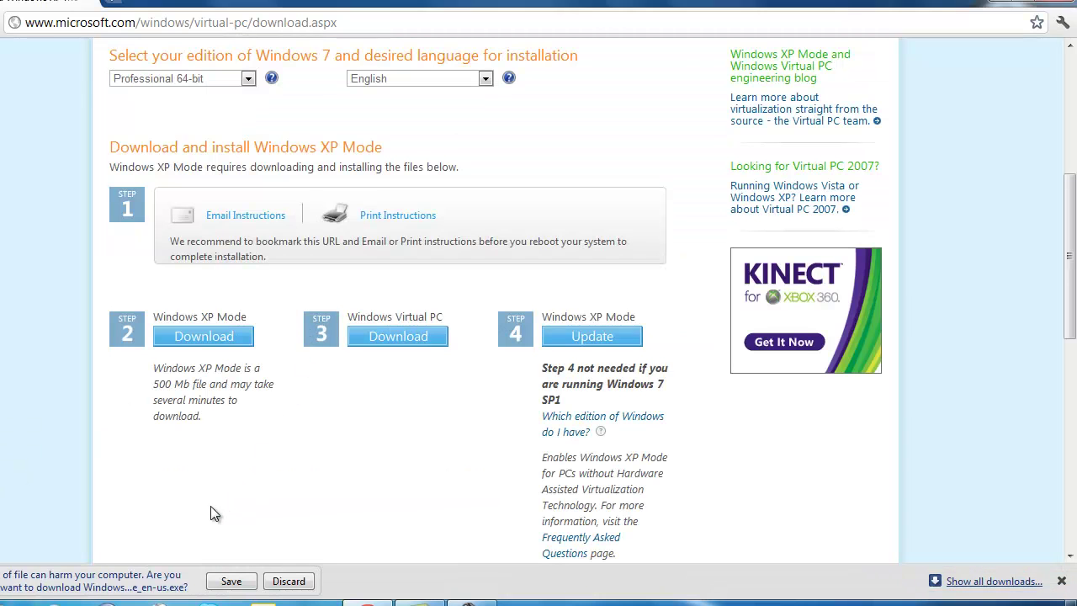
pyautogui.click(232, 582)
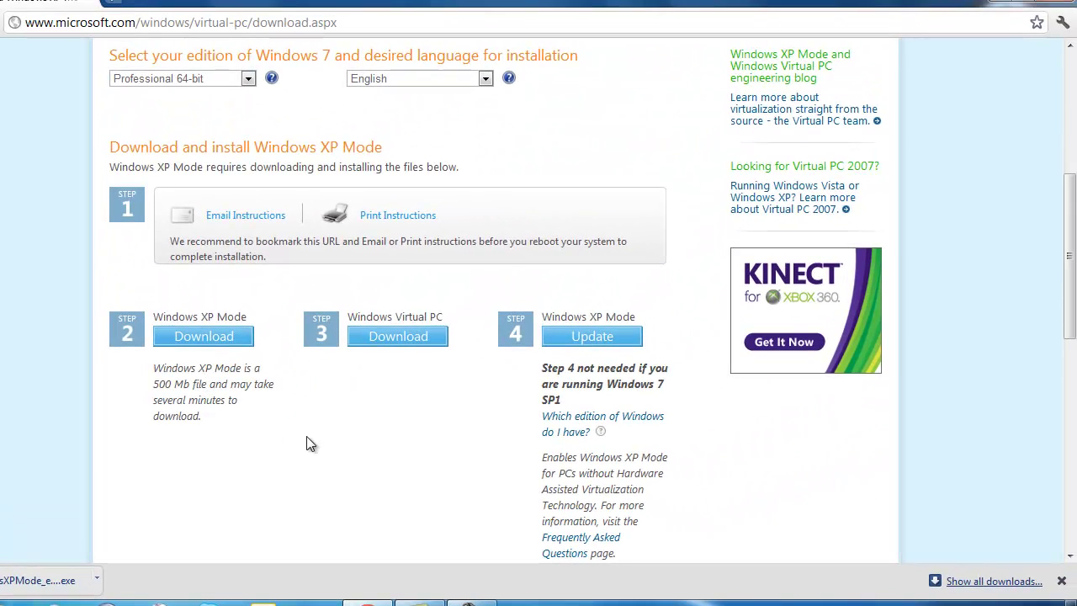
# Download the Windows Virtual PC and XP Mode update packages, then close Chrome
pyautogui.click(425, 351)
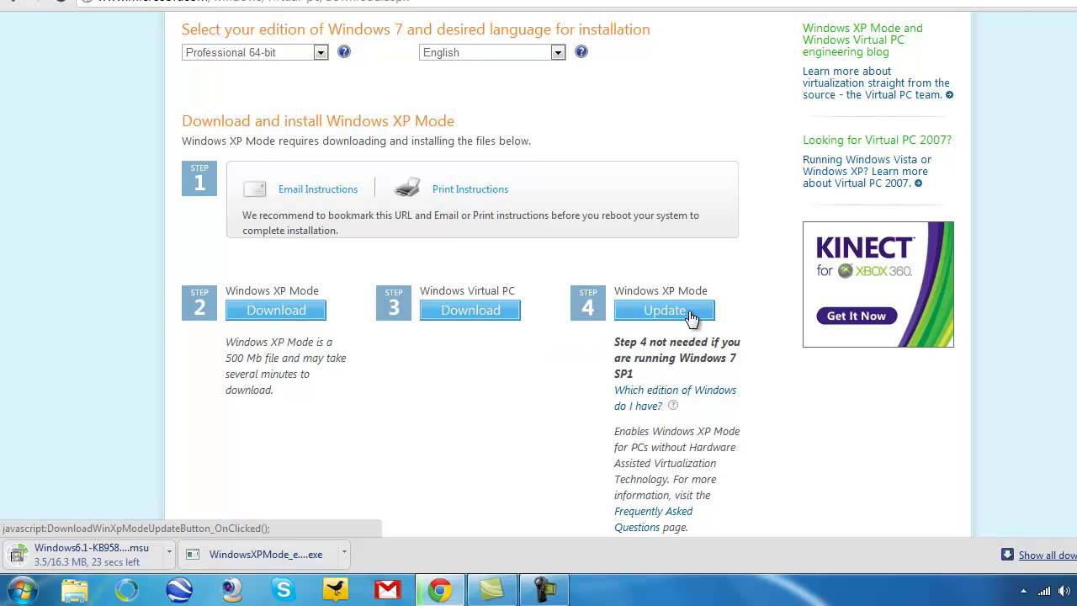
pyautogui.click(679, 314)
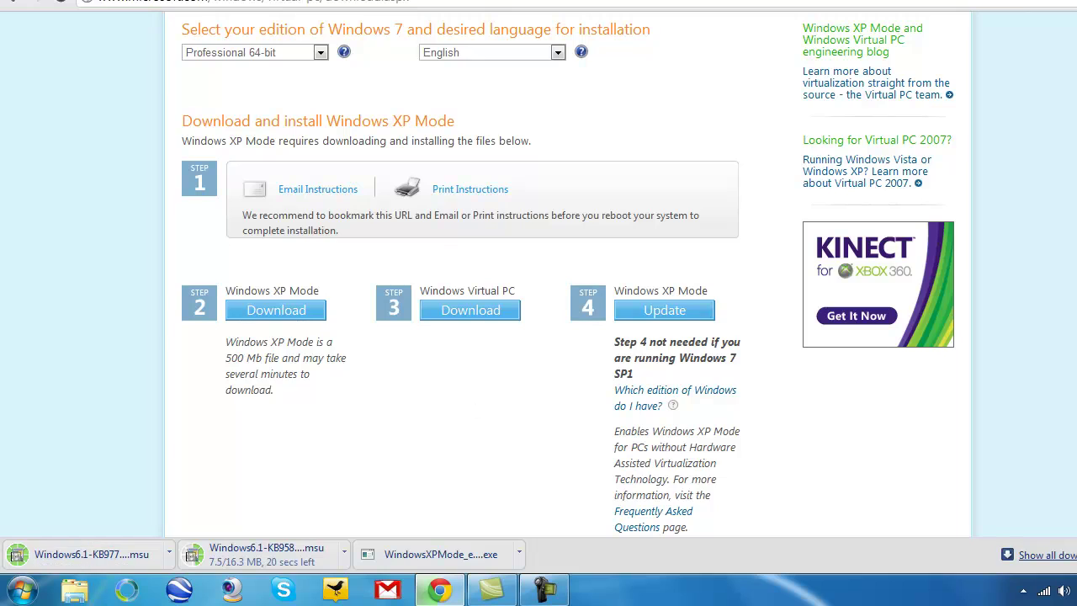
pyautogui.doubleClick(542, 3)
pyautogui.moveTo(543, 12); pyautogui.dragTo(602, 0)
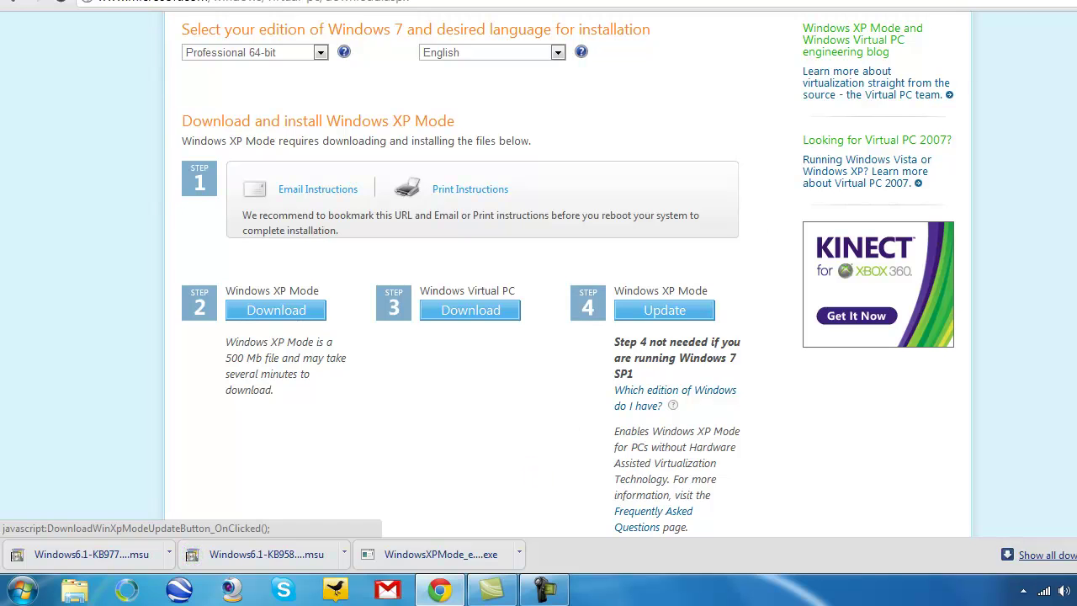
pyautogui.press('super+d')
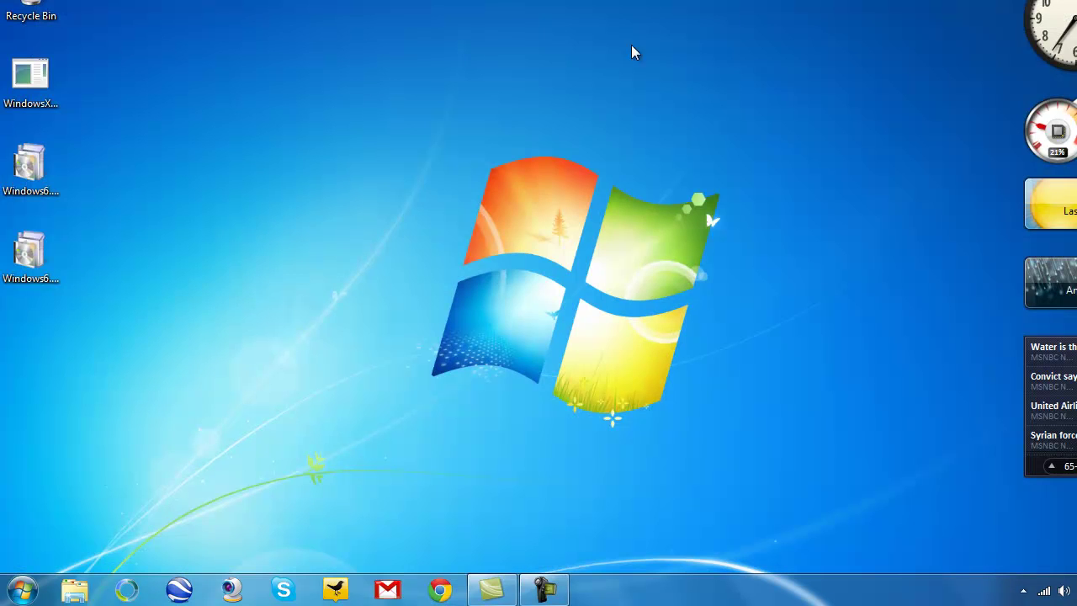
# Gather the three downloaded installer files onto the Windows logo on the desktop
pyautogui.moveTo(259, 200)
pyautogui.mouseDown()
pyautogui.moveTo(143, 163)
pyautogui.moveTo(17, 50)
pyautogui.moveTo(258, 182)
pyautogui.mouseUp()
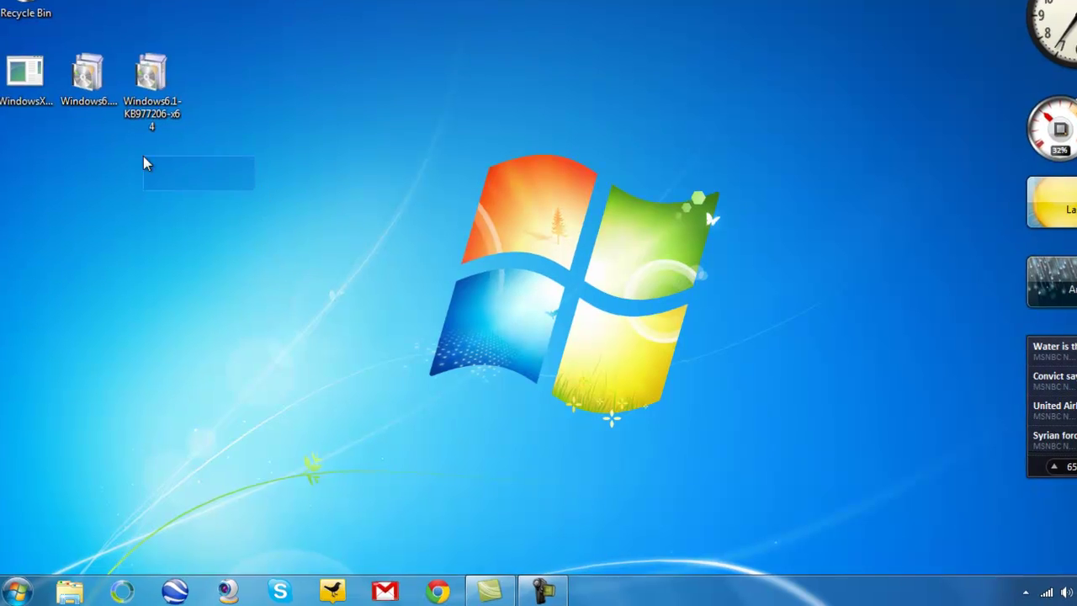
pyautogui.moveTo(158, 138); pyautogui.dragTo(666, 290)
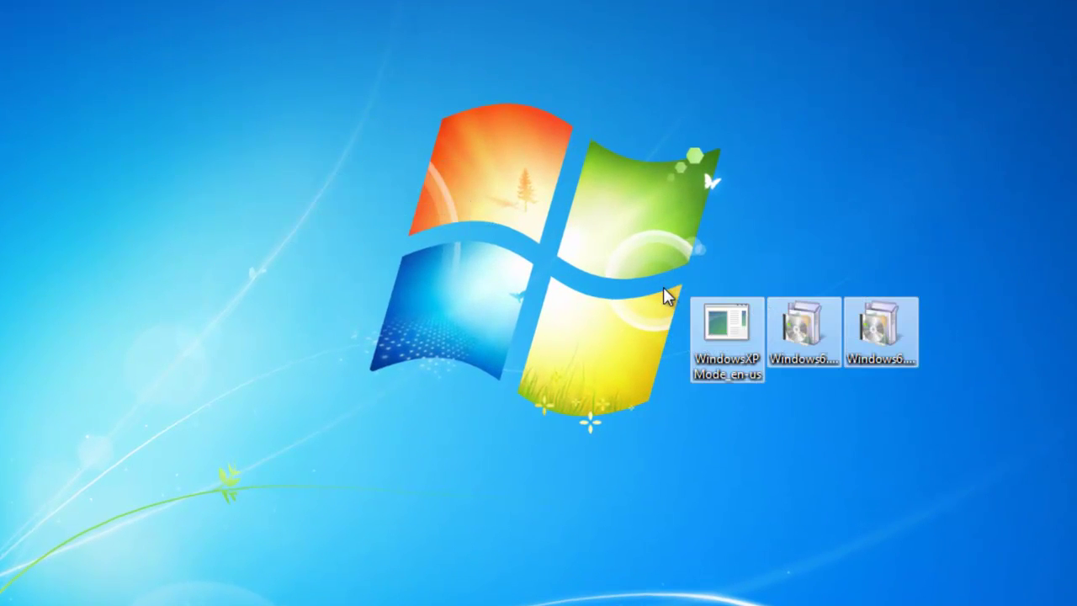
pyautogui.moveTo(732, 329); pyautogui.dragTo(456, 211)
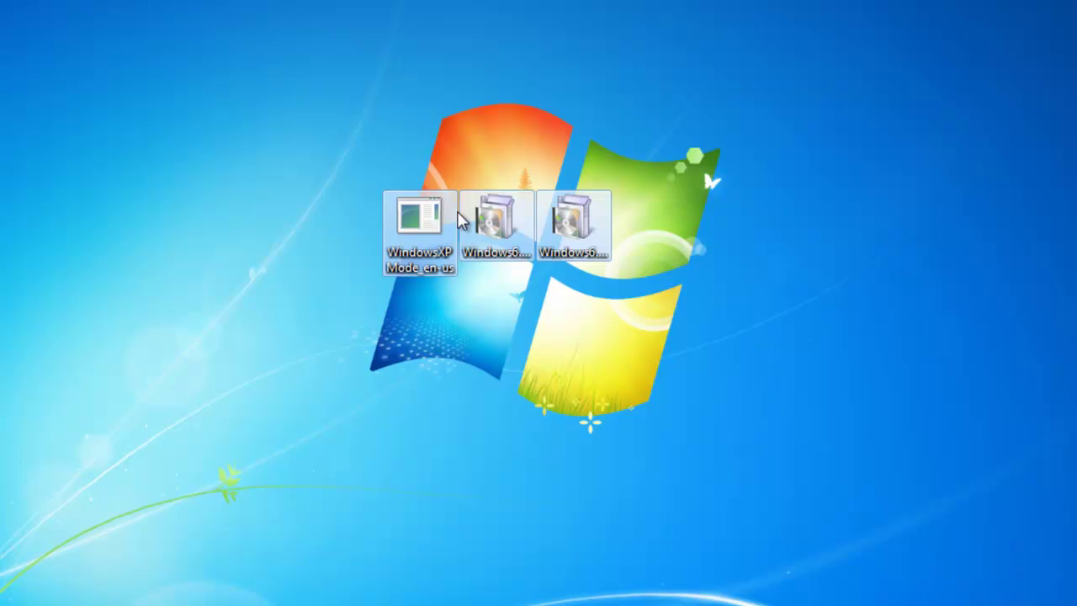
pyautogui.click(473, 315)
# Run WindowsXPMode_en-us, install to the default location and finish setup
pyautogui.click(412, 225)
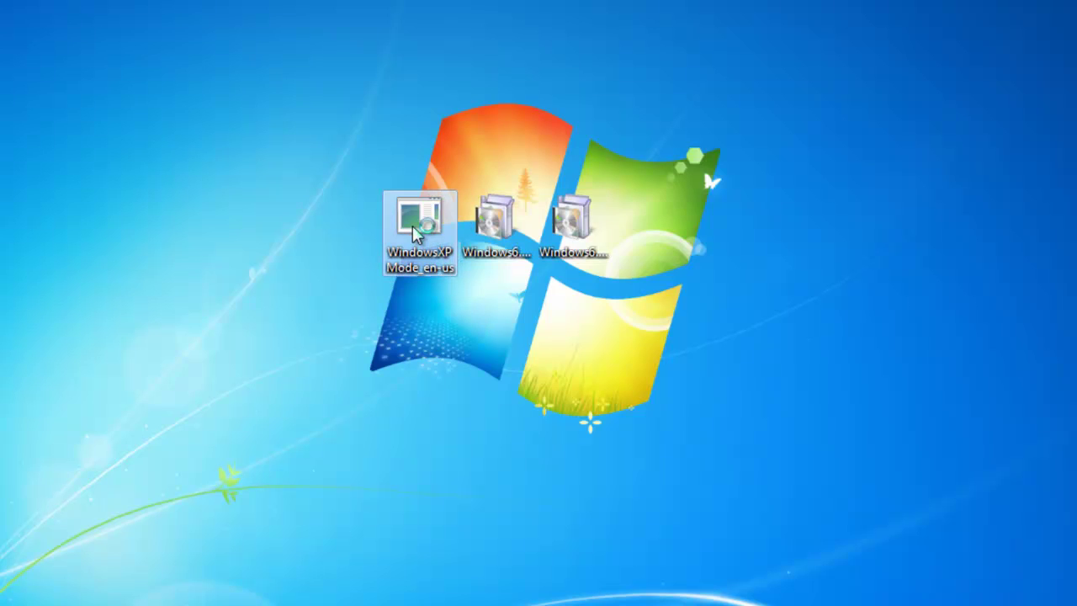
pyautogui.doubleClick(412, 225)
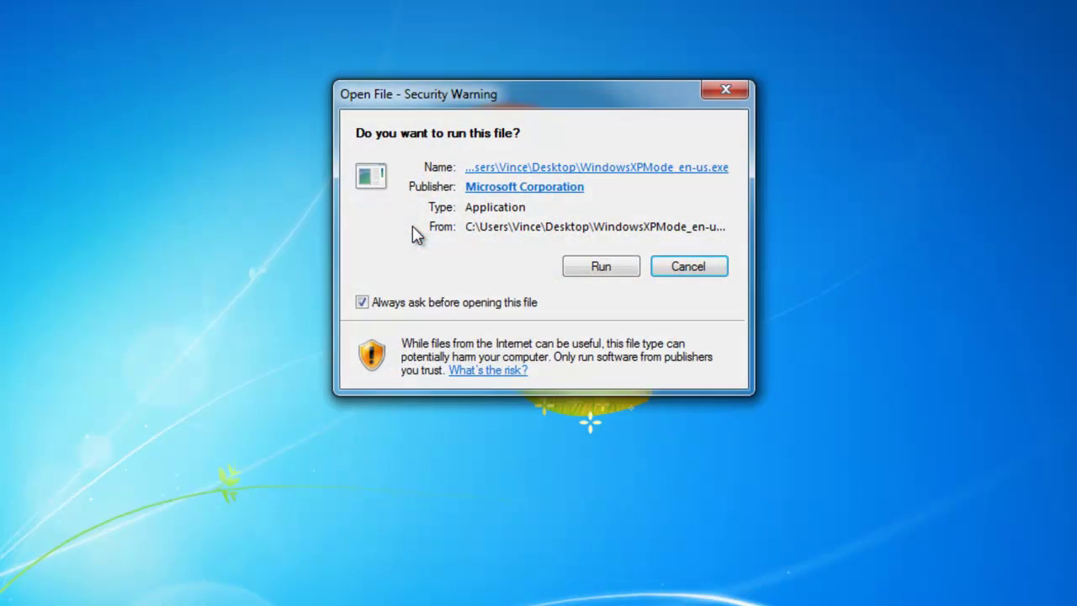
pyautogui.click(600, 265)
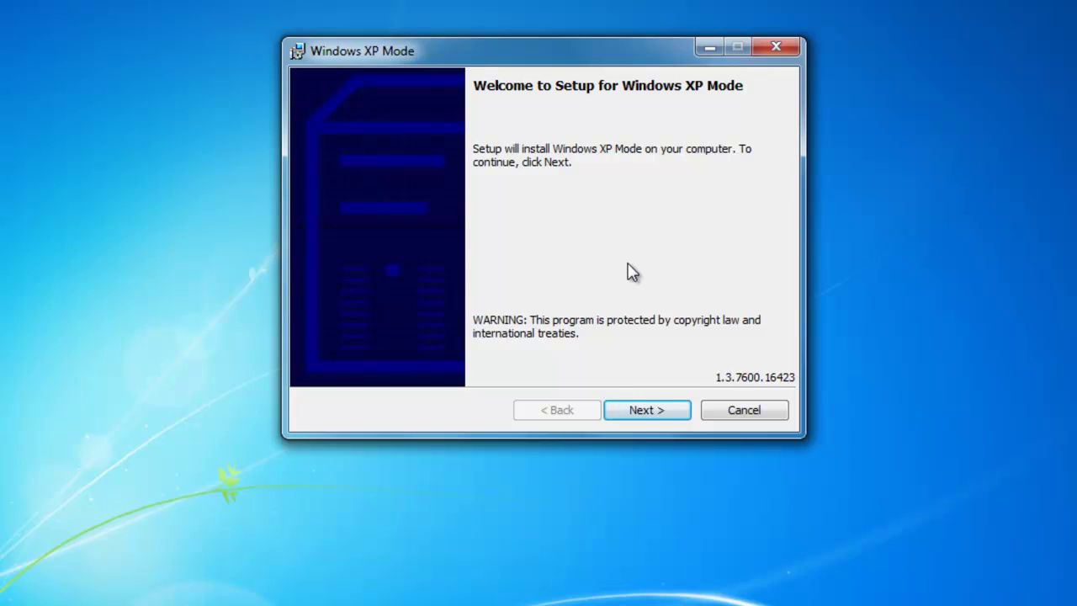
pyautogui.click(661, 412)
pyautogui.click(662, 412)
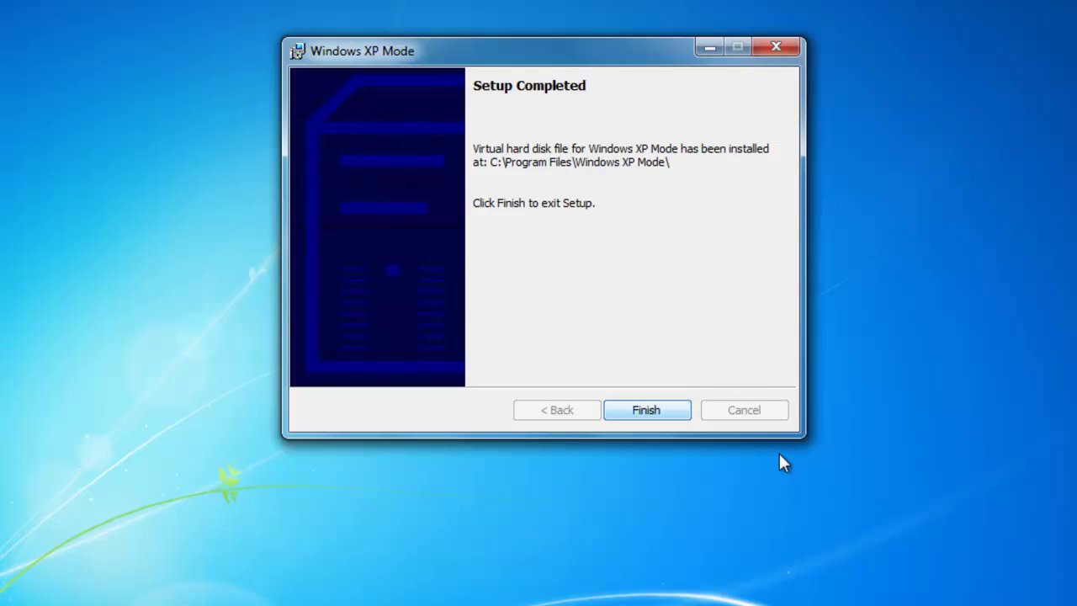
pyautogui.press('Return')
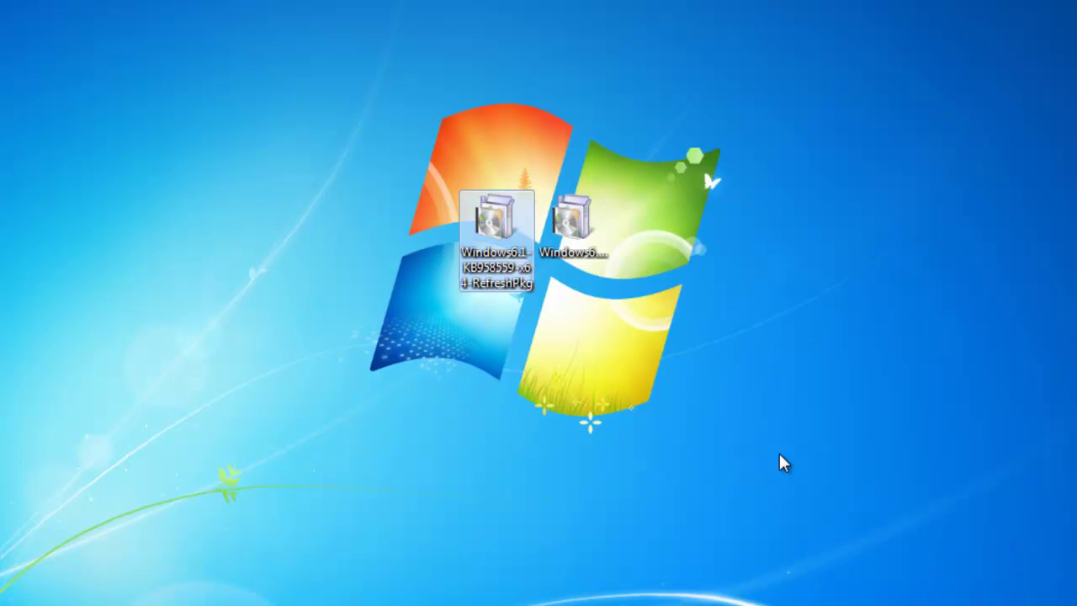
# Install update KB958559 accepting its license, then start installing KB977206
pyautogui.press('Return')
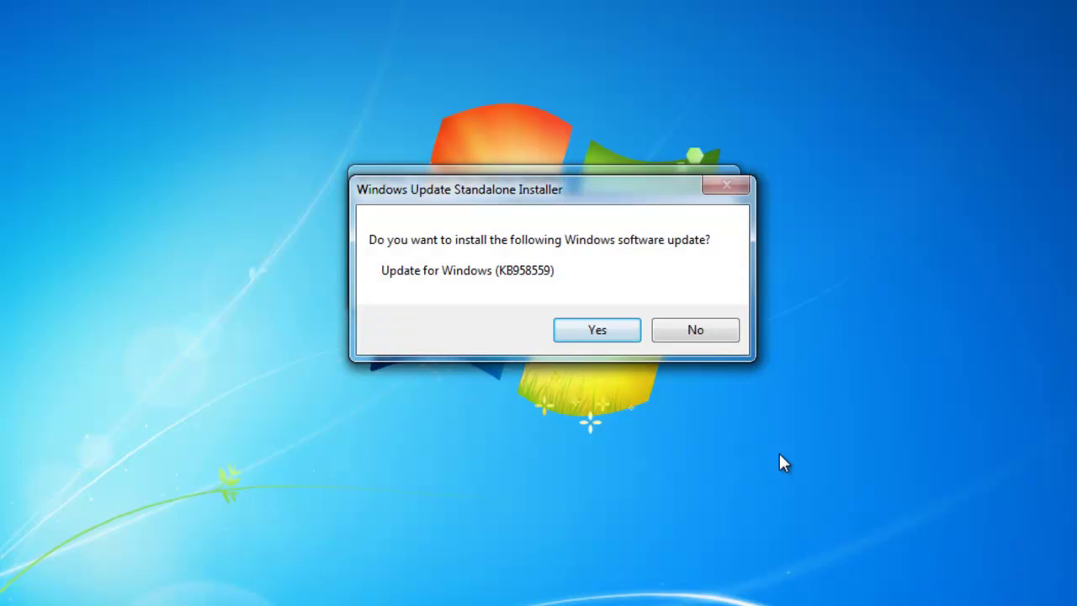
pyautogui.press('Return')
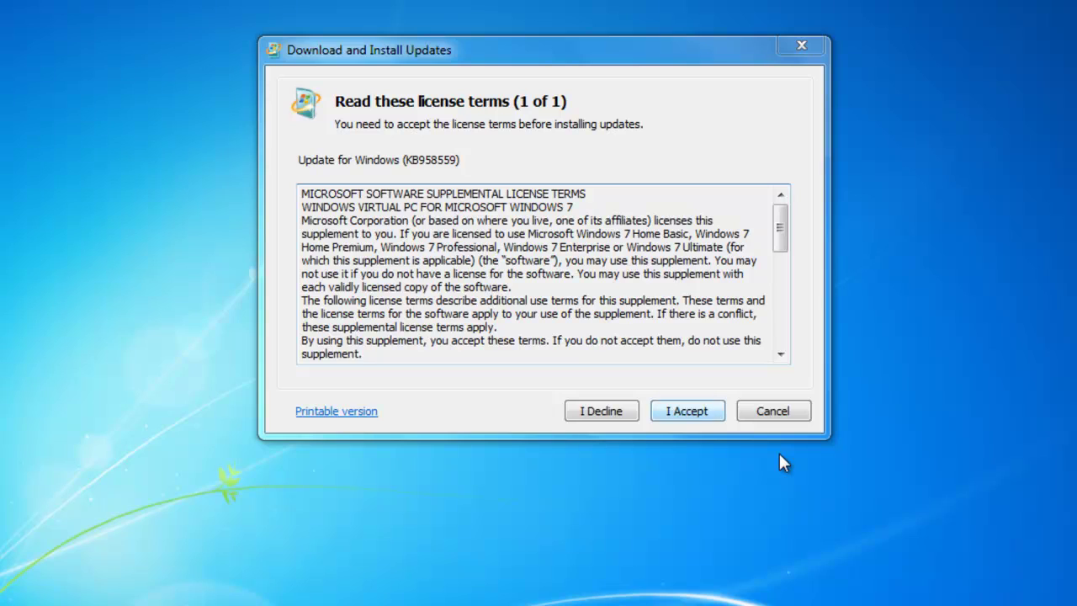
pyautogui.press('Return')
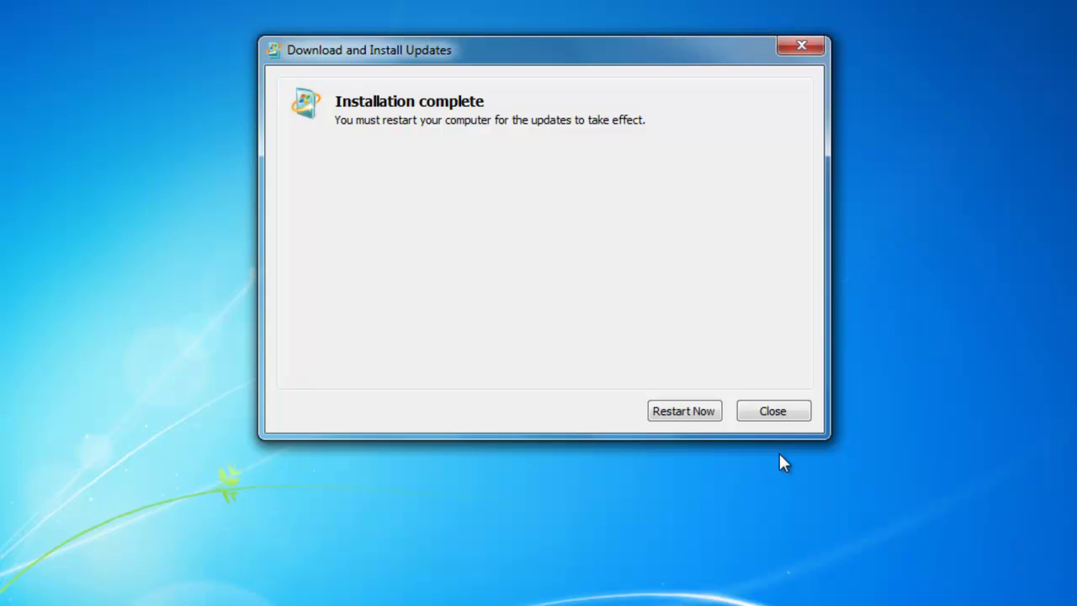
pyautogui.press('Return')
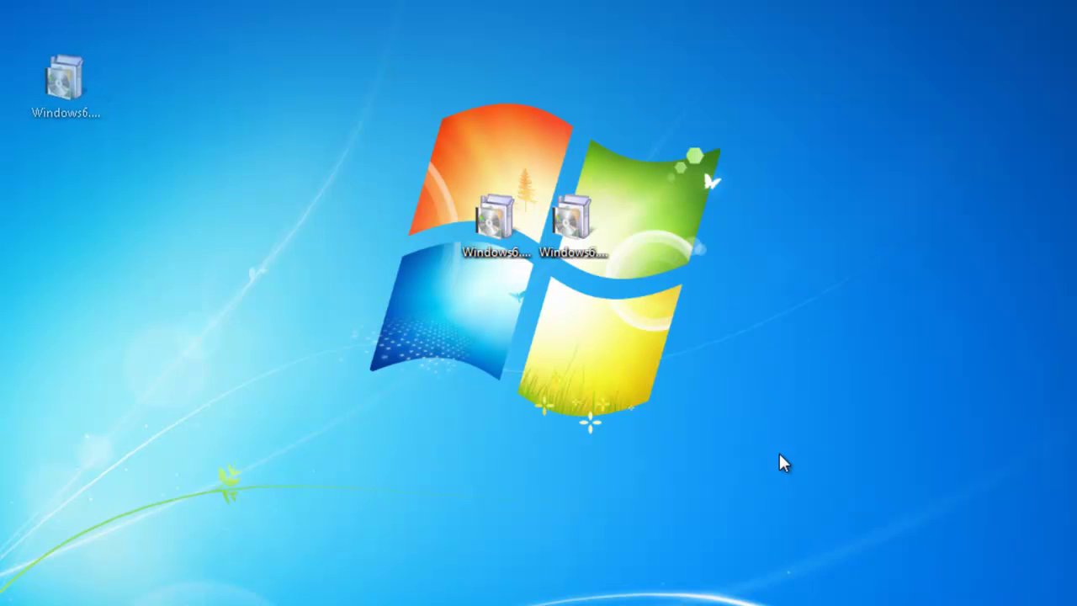
pyautogui.press('Return')
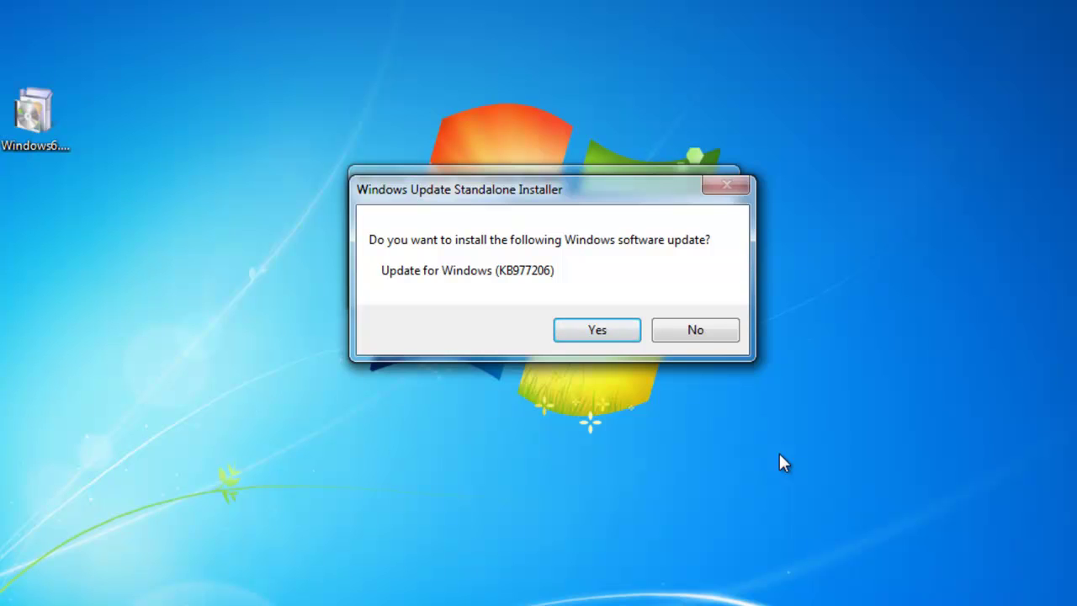
pyautogui.press('Return')
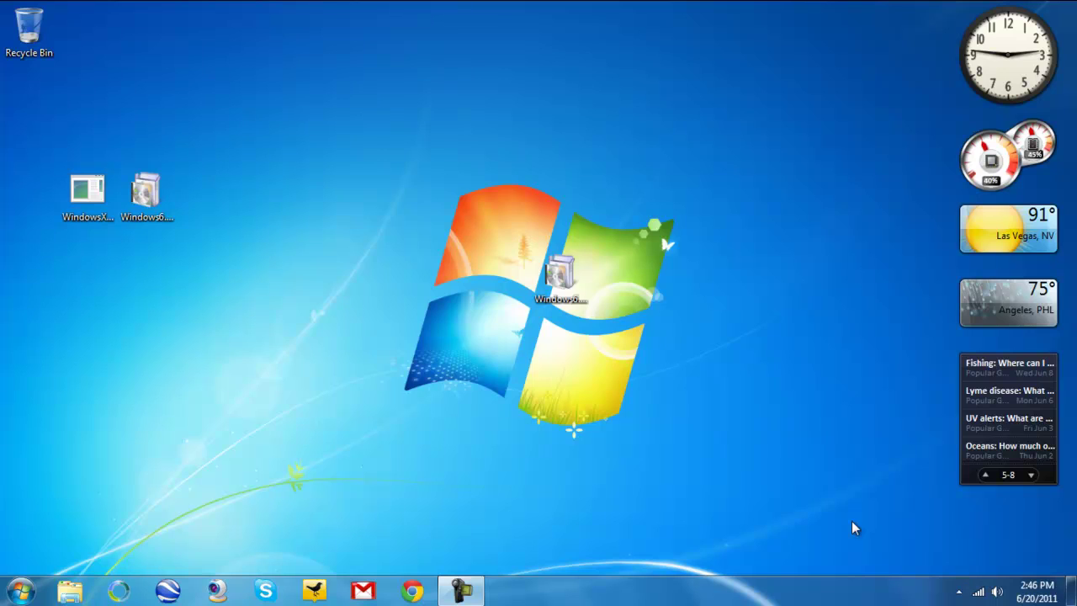
# Launch Windows XP Mode from Start > All Programs > Windows Virtual PC
pyautogui.click(20, 590)
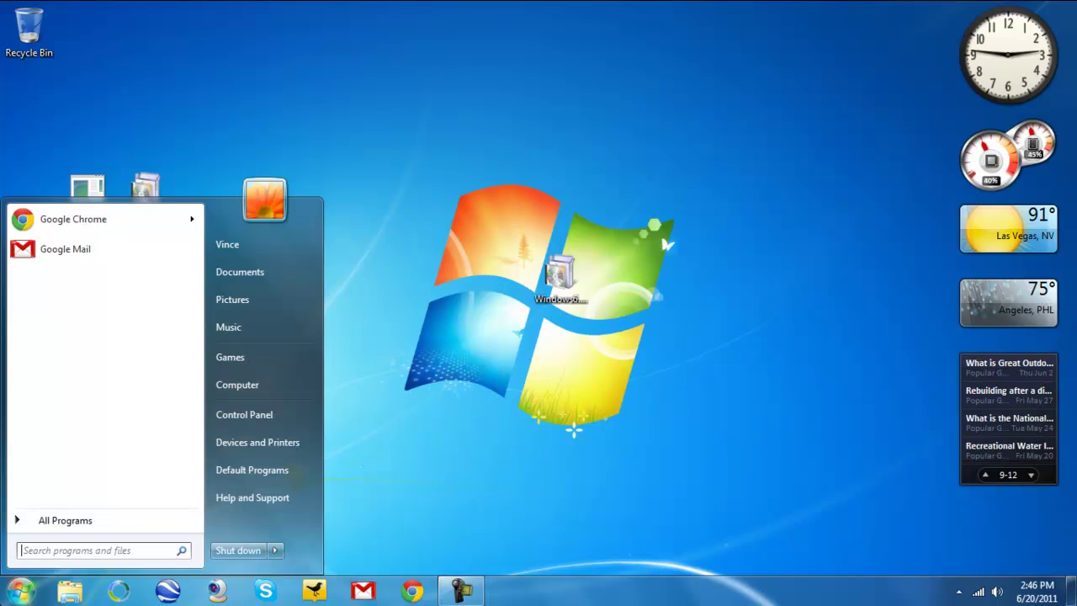
pyautogui.click(73, 516)
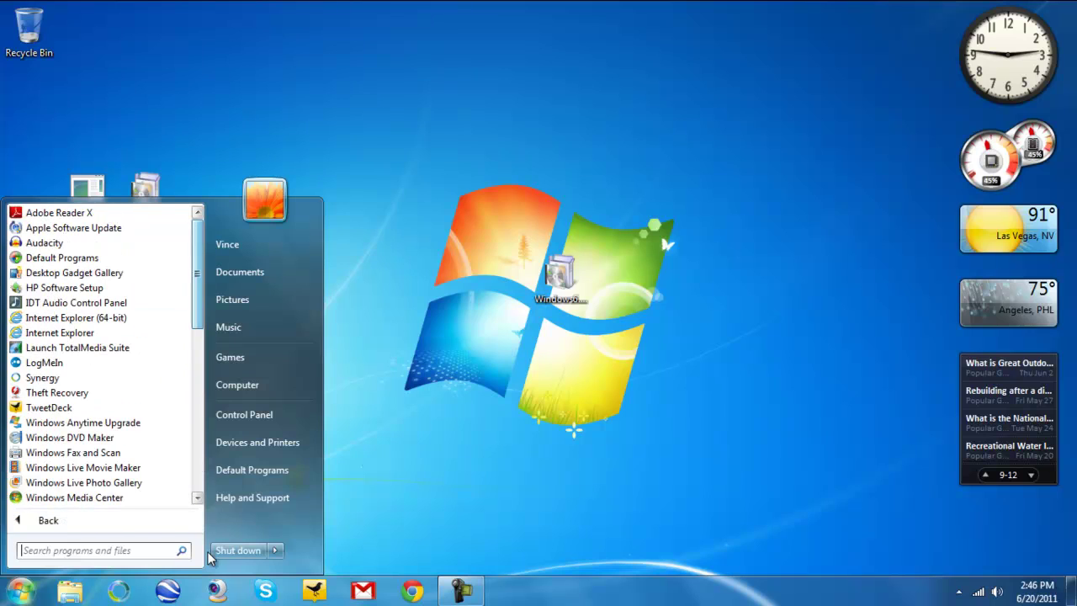
pyautogui.moveTo(203, 243); pyautogui.dragTo(238, 493)
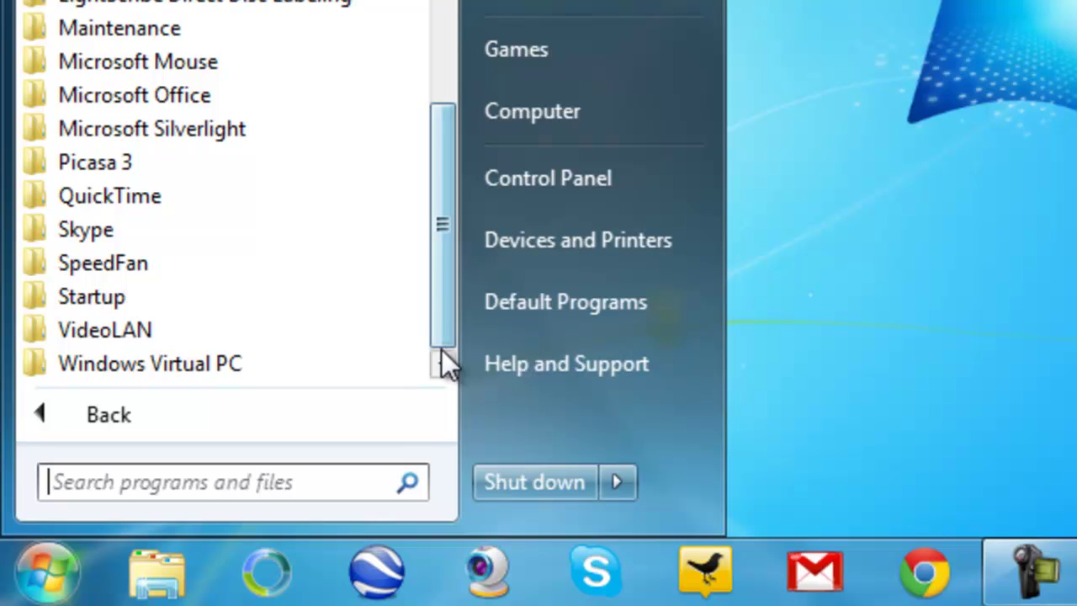
pyautogui.click(382, 362)
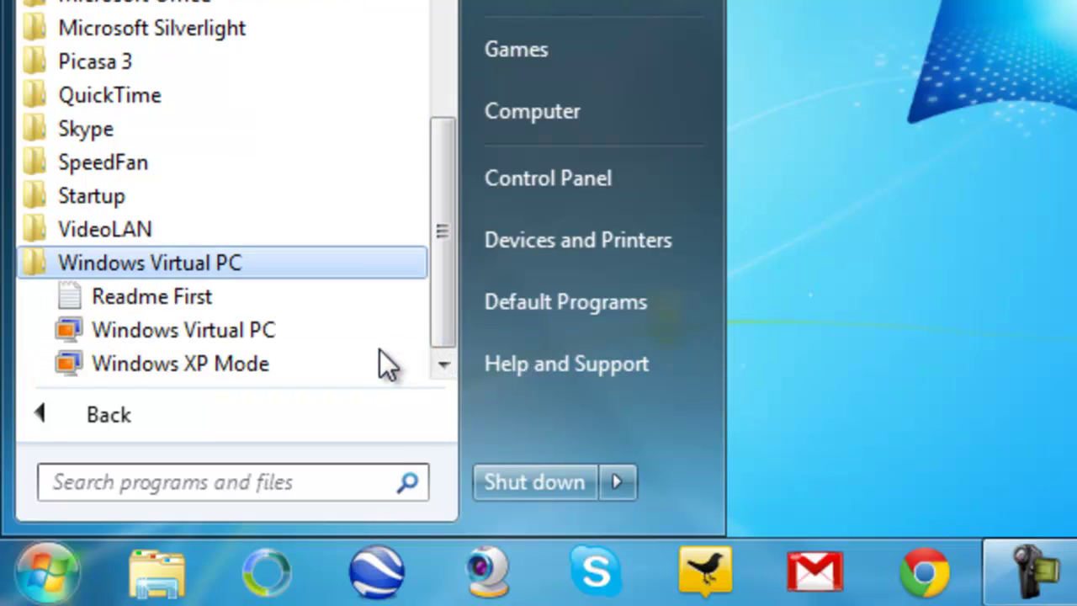
pyautogui.click(314, 364)
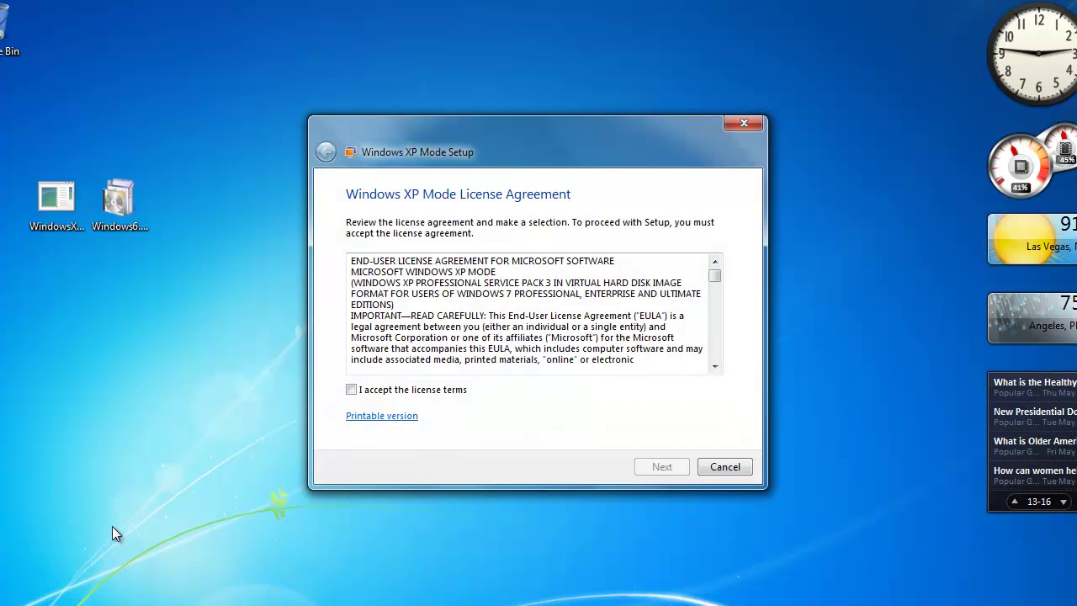
# Accept the Windows XP Mode license terms and continue
pyautogui.click(426, 392)
pyautogui.scroll(-10, 706, 282)
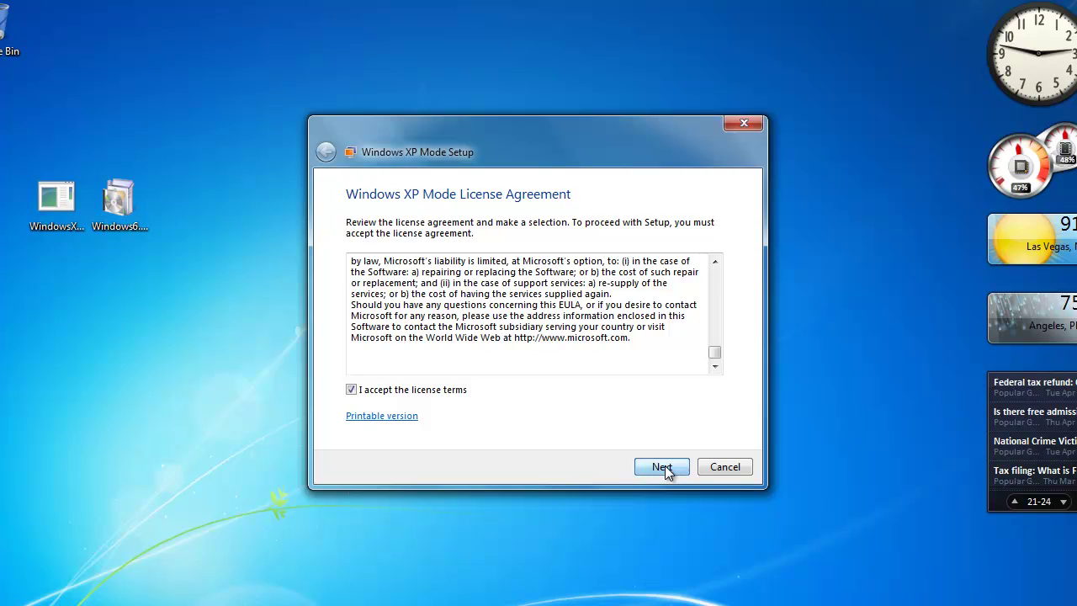
pyautogui.click(665, 465)
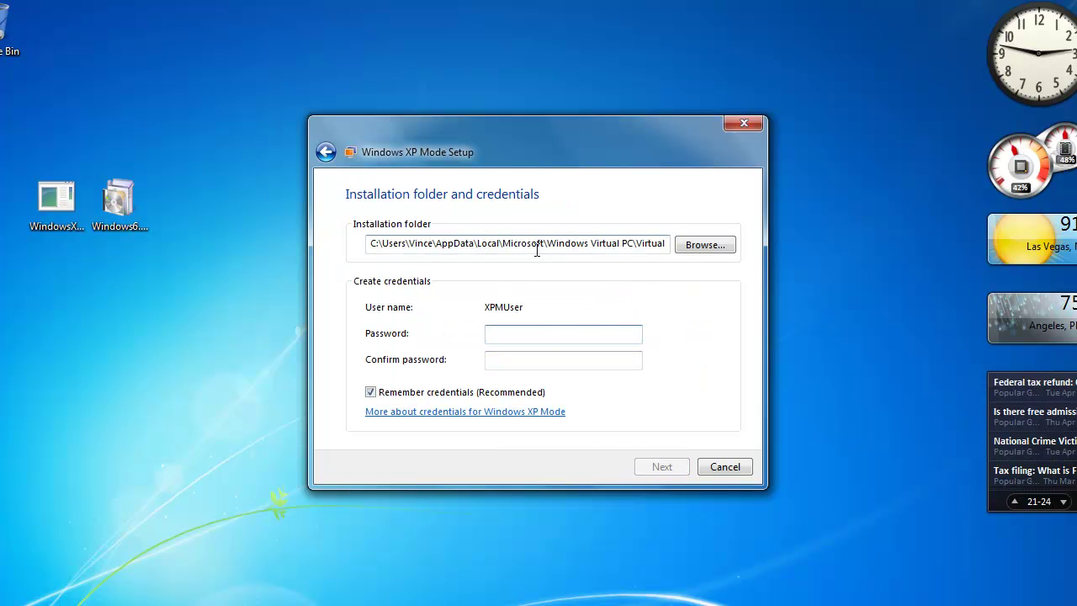
# Enter and confirm a password for XPMUser, then continue
pyautogui.moveTo(589, 244); pyautogui.dragTo(666, 244)
pyautogui.click(601, 328)
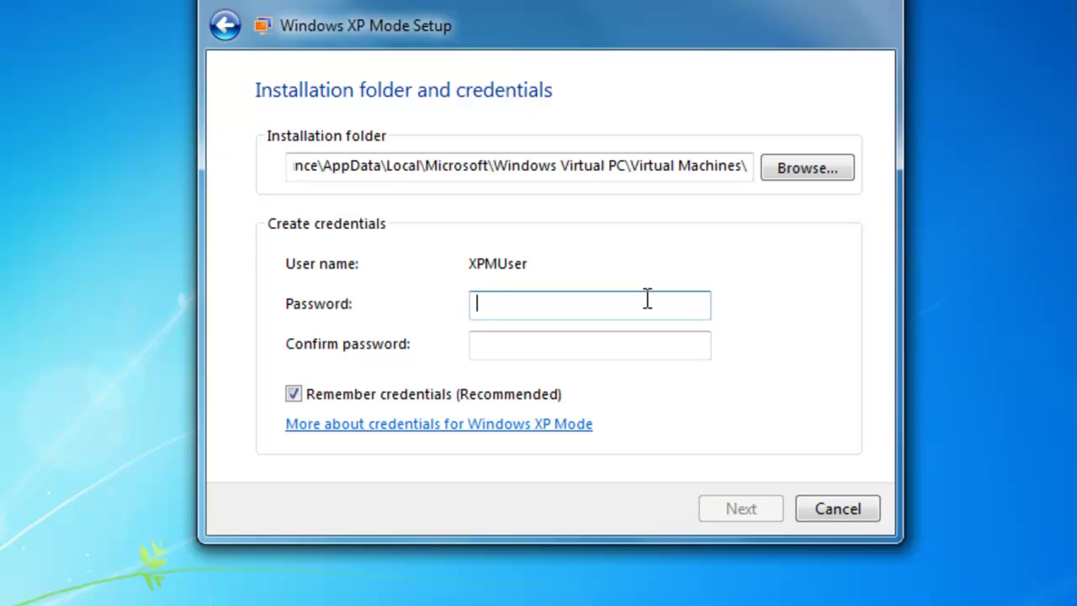
pyautogui.write('••••••••••')
pyautogui.press('Tab')
pyautogui.write('••••••••••')
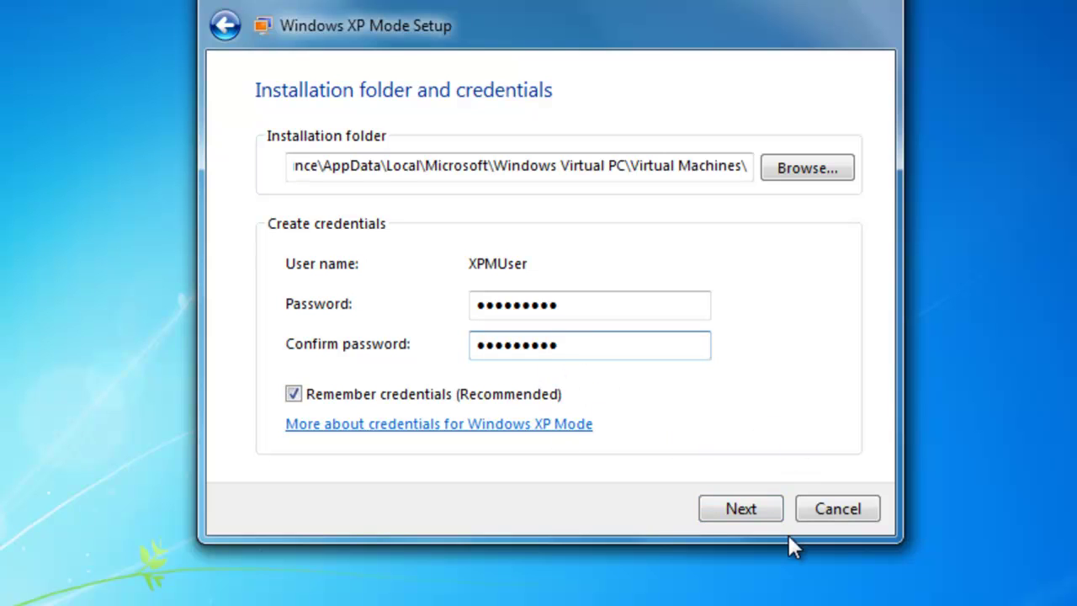
pyautogui.click(766, 512)
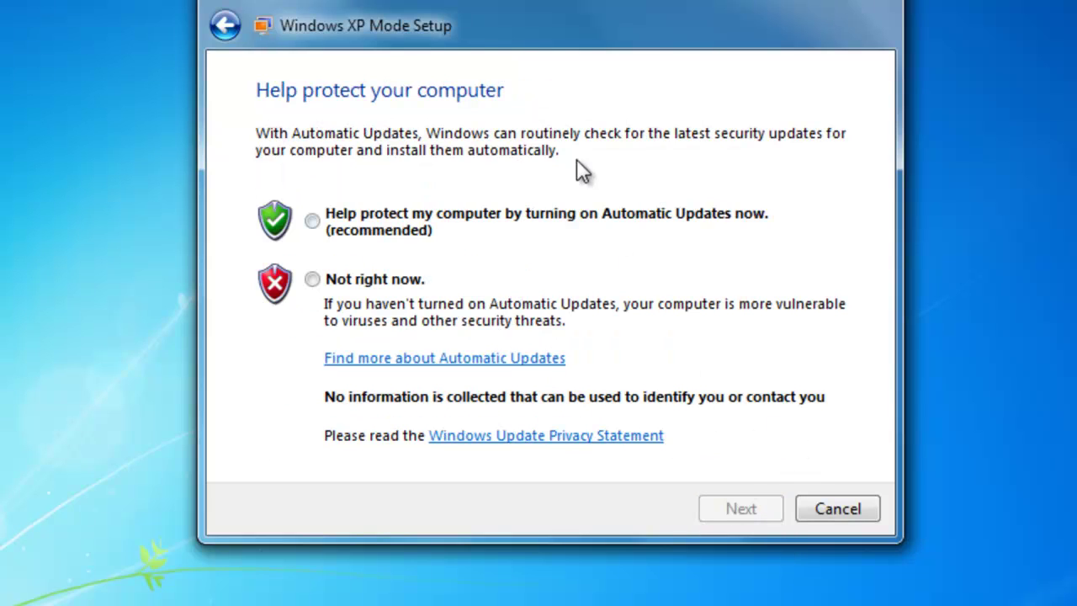
# Turn on Automatic Updates and start the Windows XP Mode setup
pyautogui.click(588, 214)
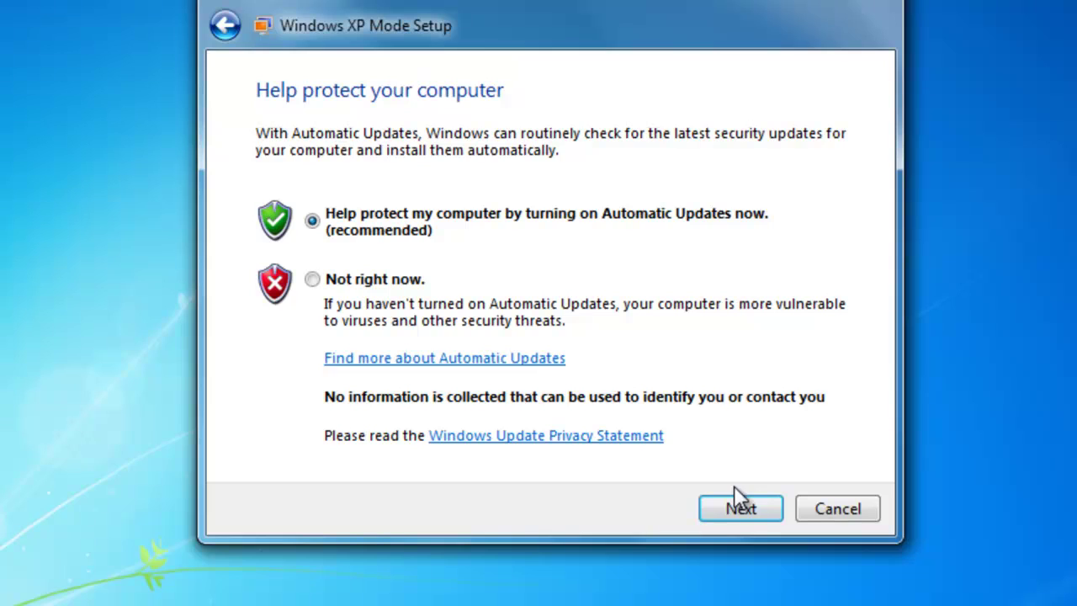
pyautogui.click(740, 510)
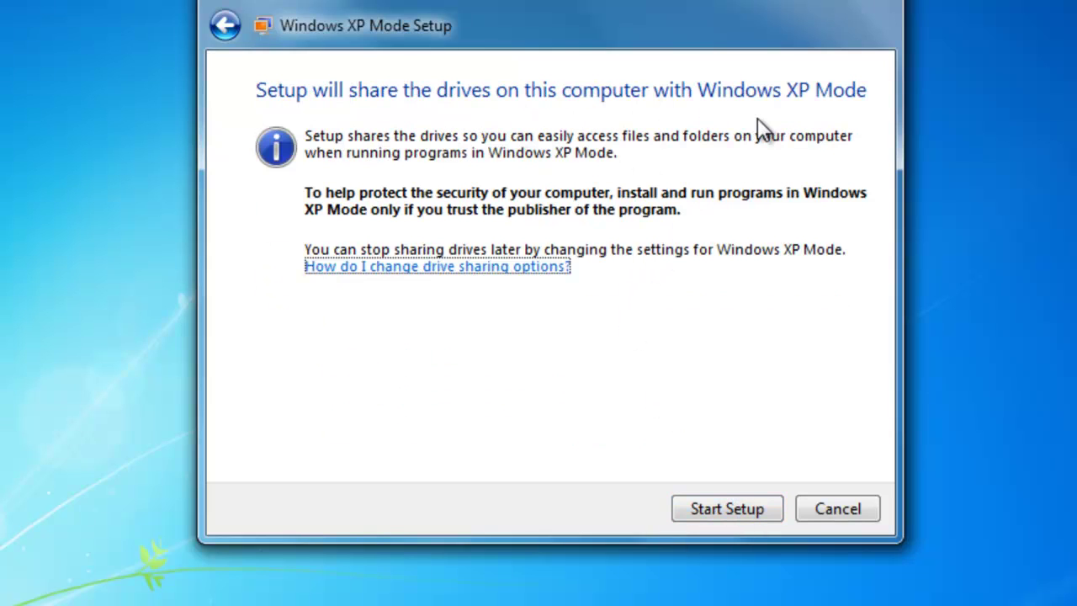
pyautogui.click(729, 511)
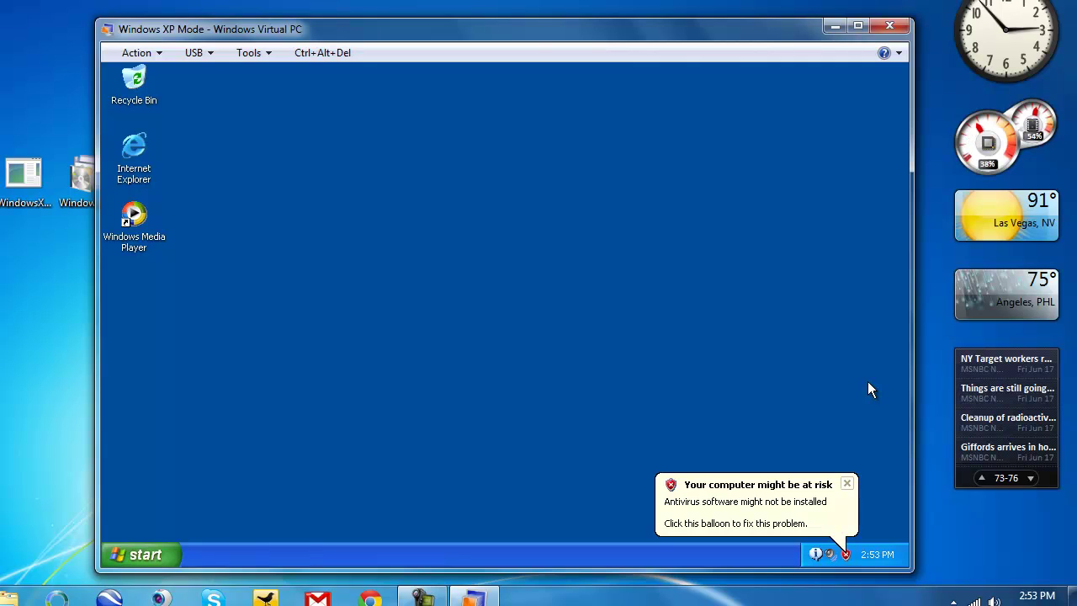
# Maximize the Windows XP Mode Virtual PC window to full screen
pyautogui.click(858, 28)
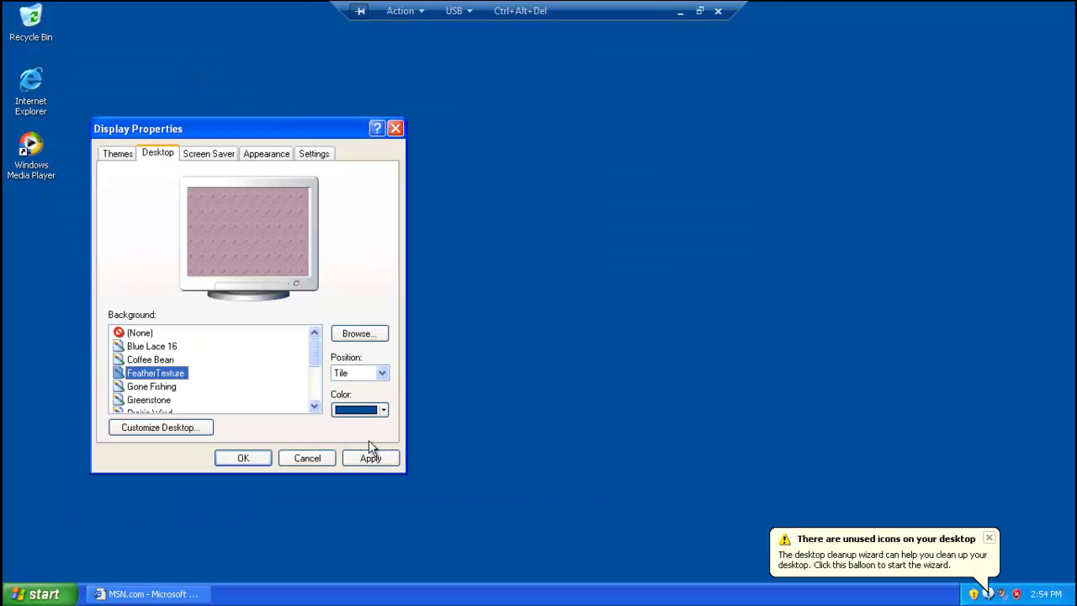
# Apply FeatherTexture, then set Santa Fe Stucco as the XP wallpaper and close Display Properties
pyautogui.click(388, 464)
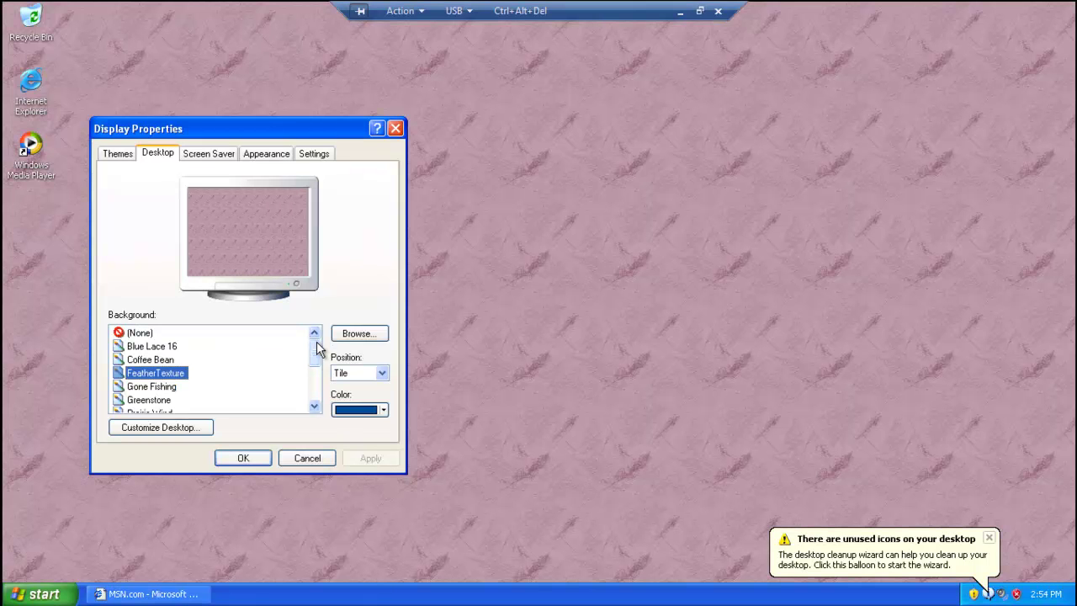
pyautogui.moveTo(316, 342); pyautogui.dragTo(313, 372)
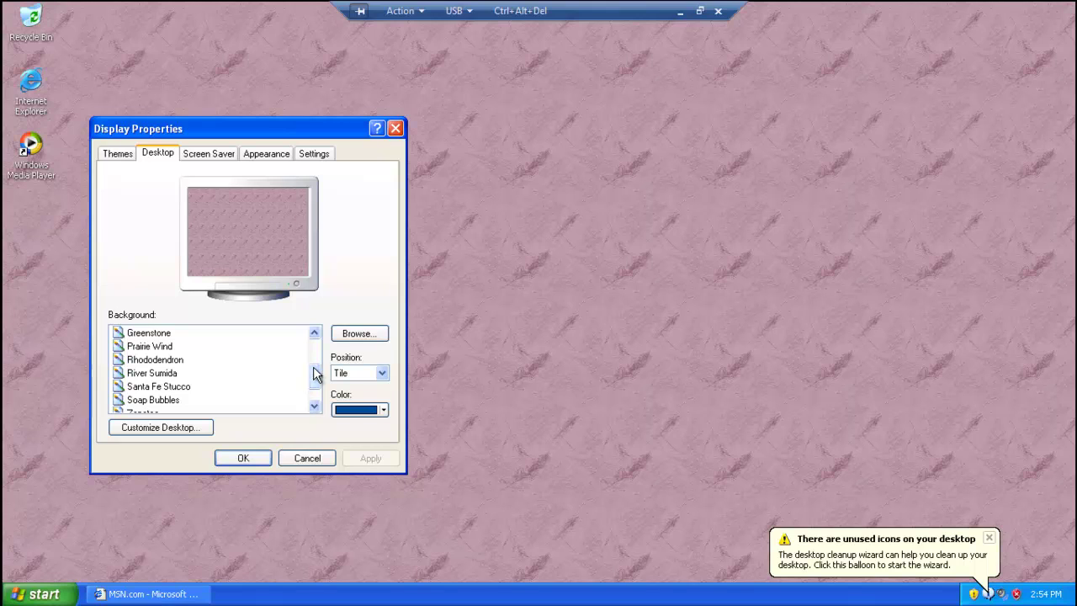
pyautogui.click(173, 401)
pyautogui.click(171, 387)
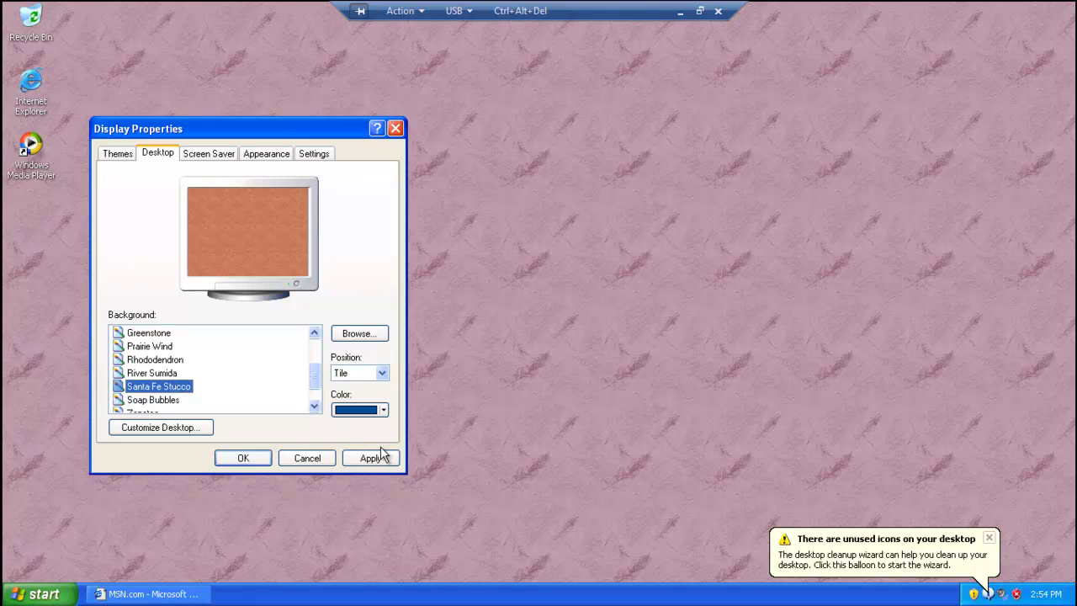
pyautogui.click(370, 459)
pyautogui.click(230, 459)
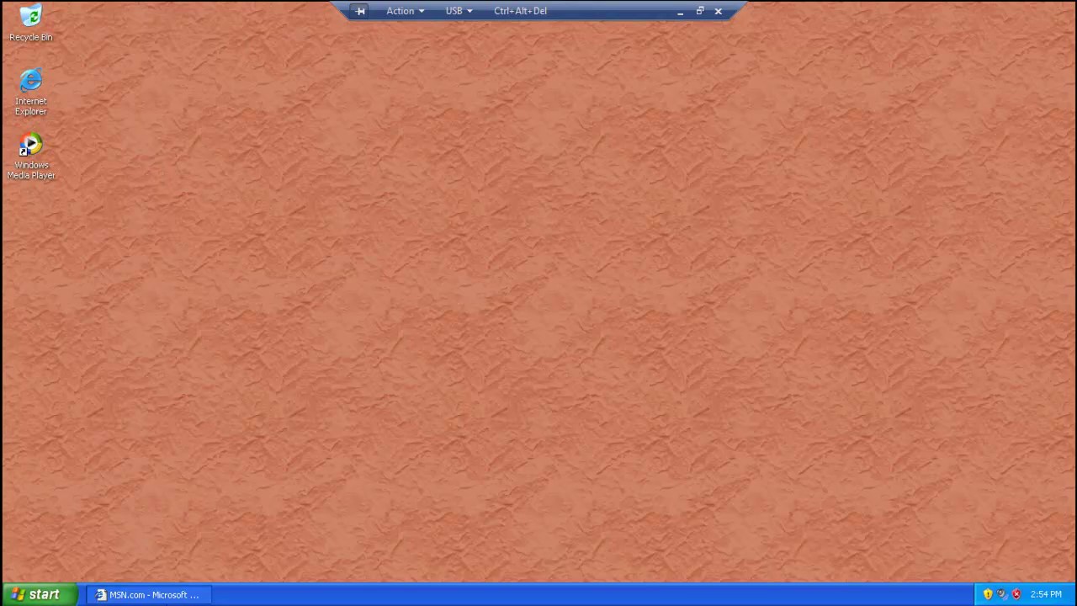
# Go to firefox.com in Internet Explorer and run the Firefox free download installer
pyautogui.click(164, 594)
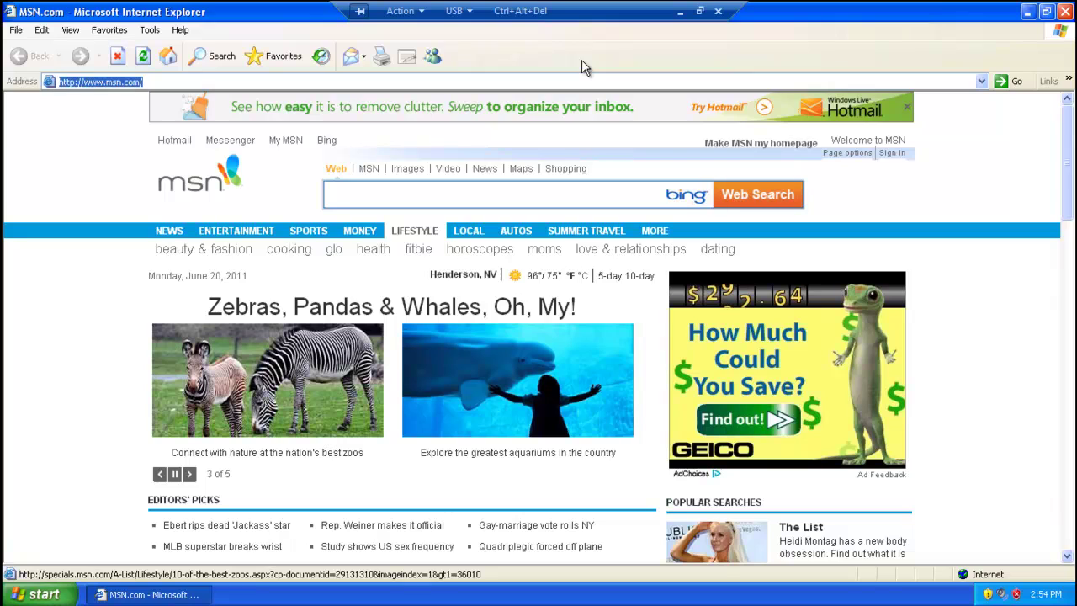
pyautogui.write('firefox.com')
pyautogui.press('Return')
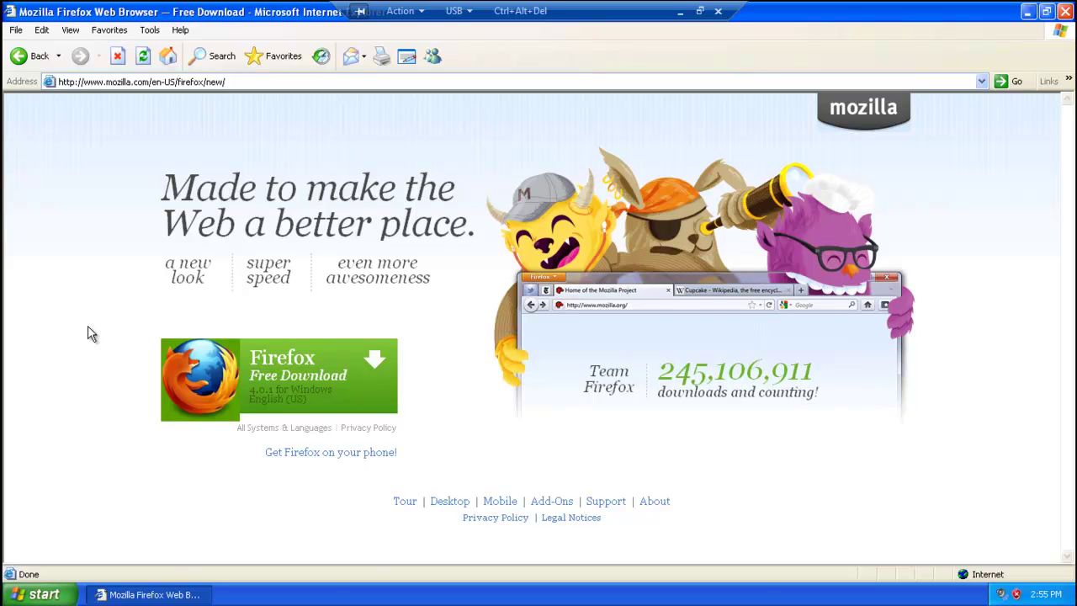
pyautogui.click(299, 367)
pyautogui.click(525, 317)
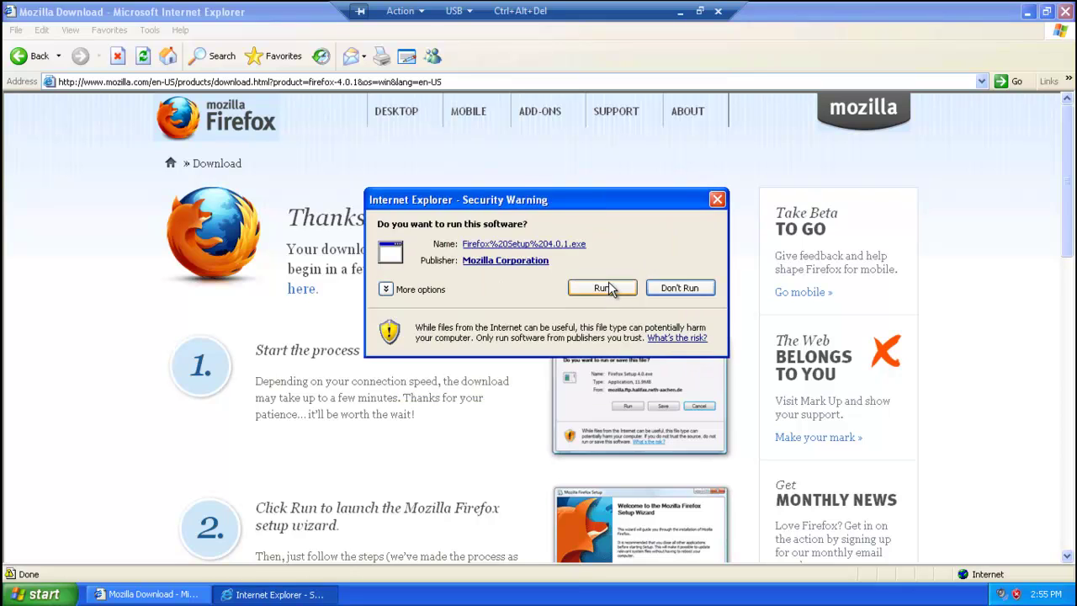
# Install Firefox 4.0.1 through the setup wizard, then close the download page
pyautogui.click(606, 355)
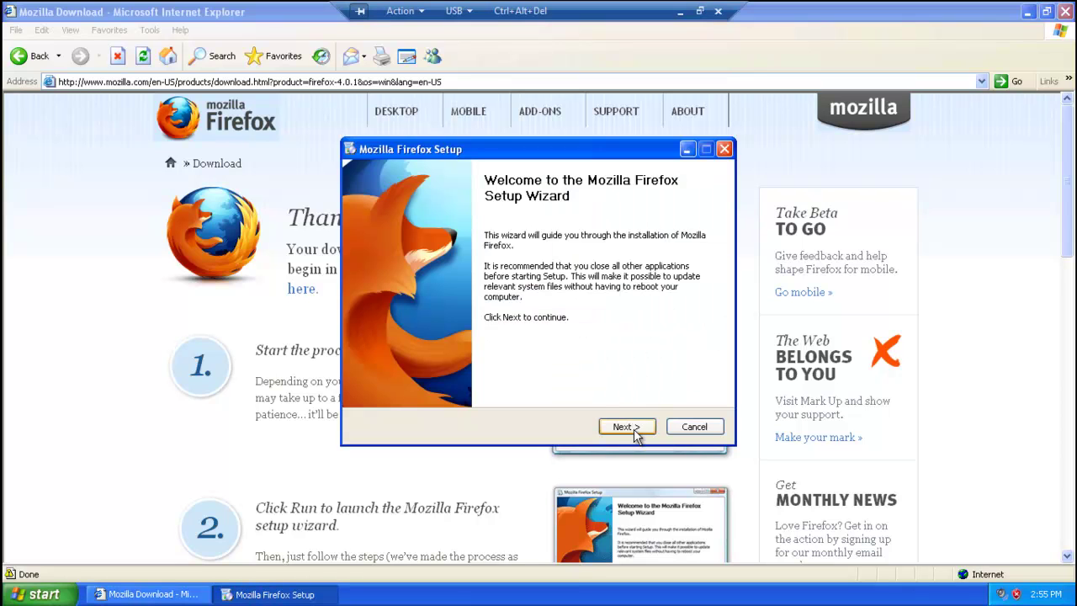
pyautogui.click(626, 426)
pyautogui.click(626, 427)
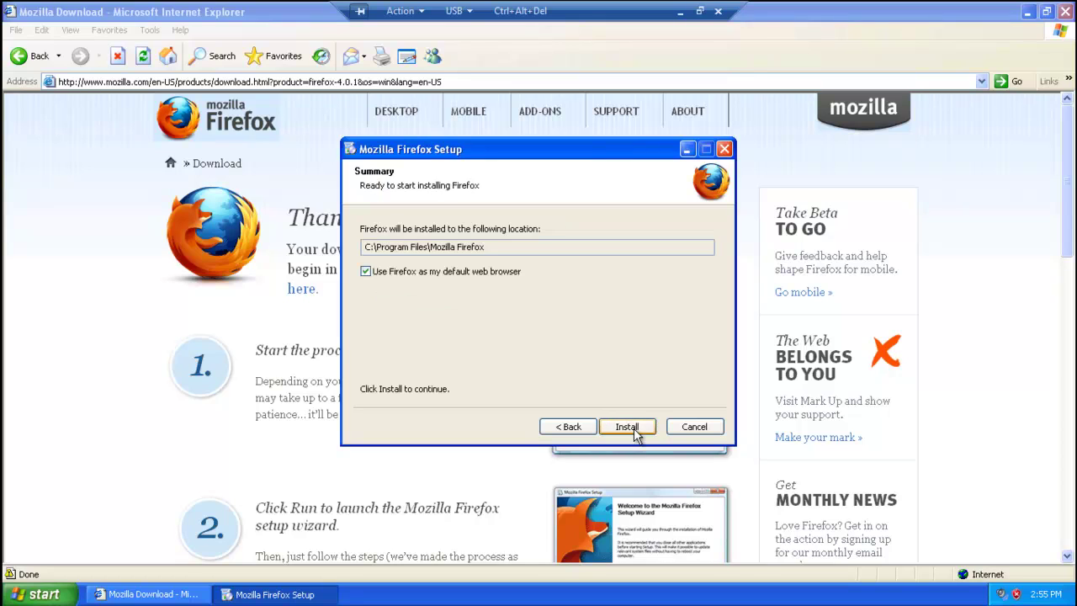
pyautogui.click(630, 426)
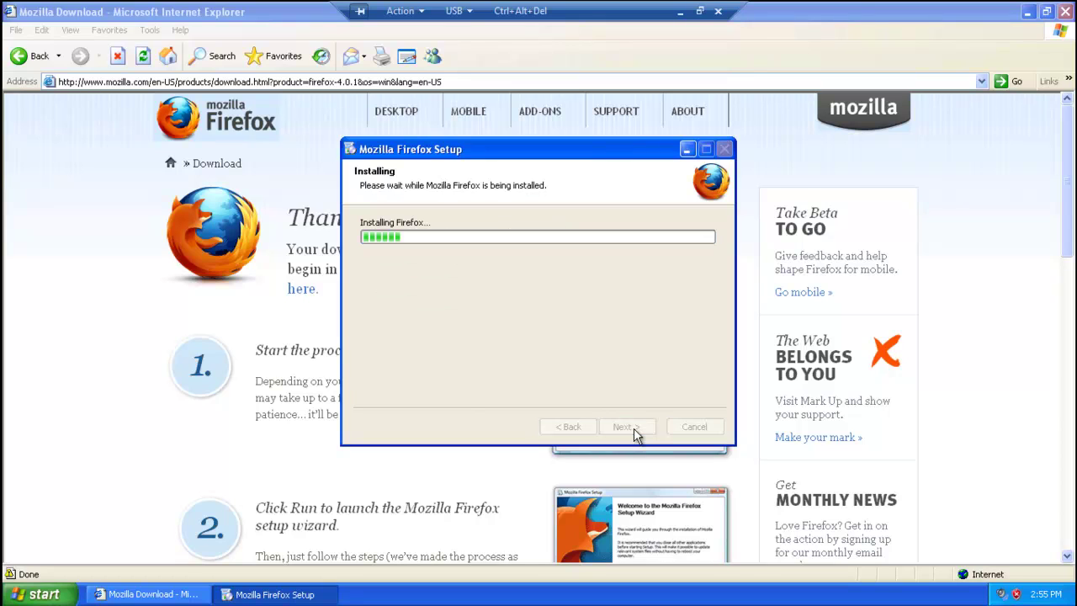
pyautogui.click(626, 426)
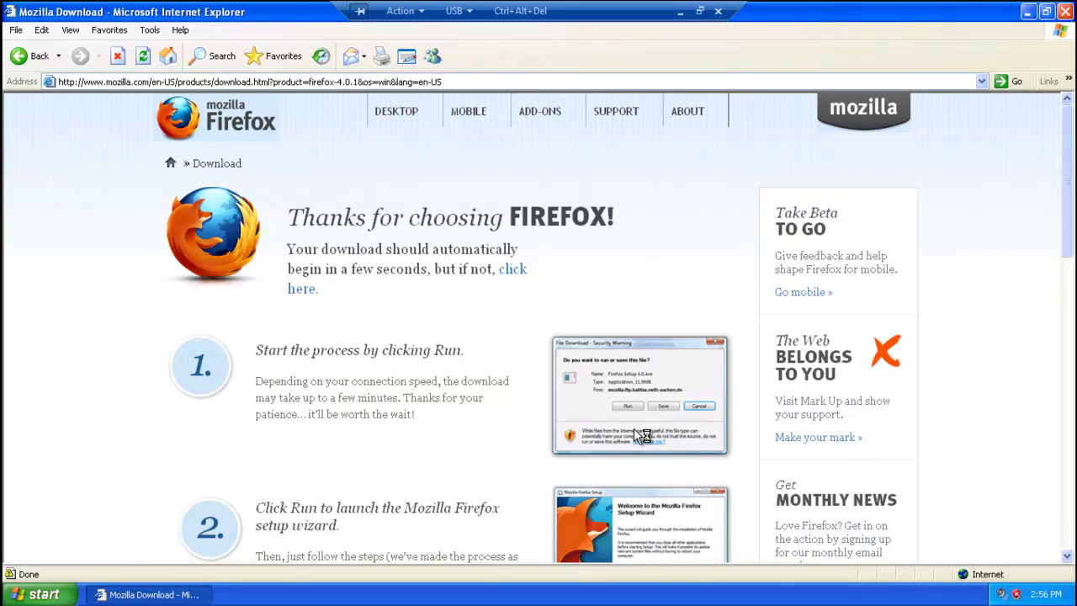
pyautogui.click(1066, 12)
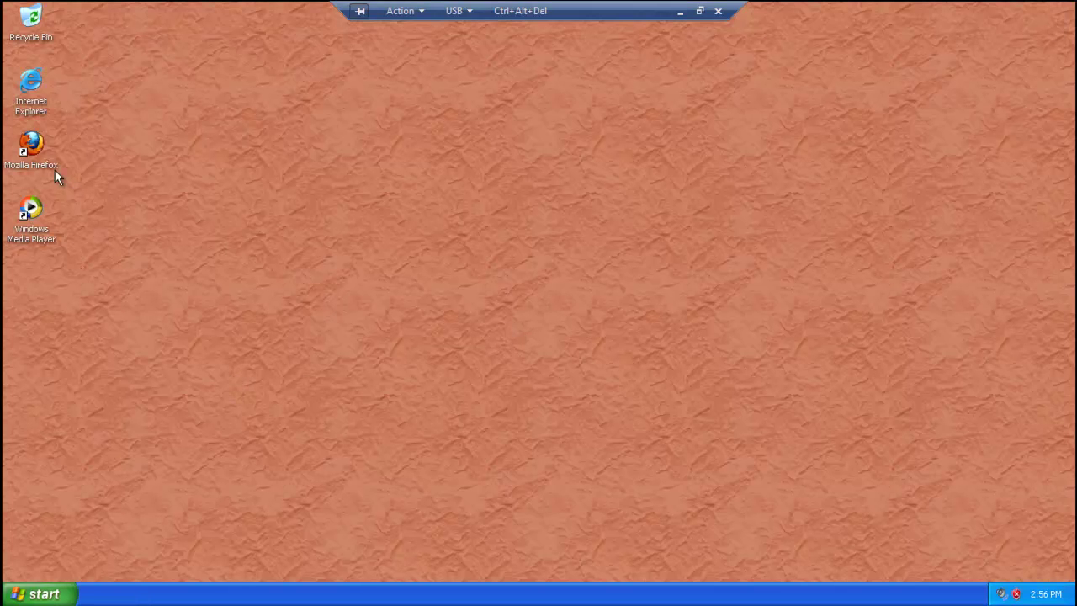
# Launch the newly installed Firefox from the XP desktop, then close it and all its tabs
pyautogui.doubleClick(31, 143)
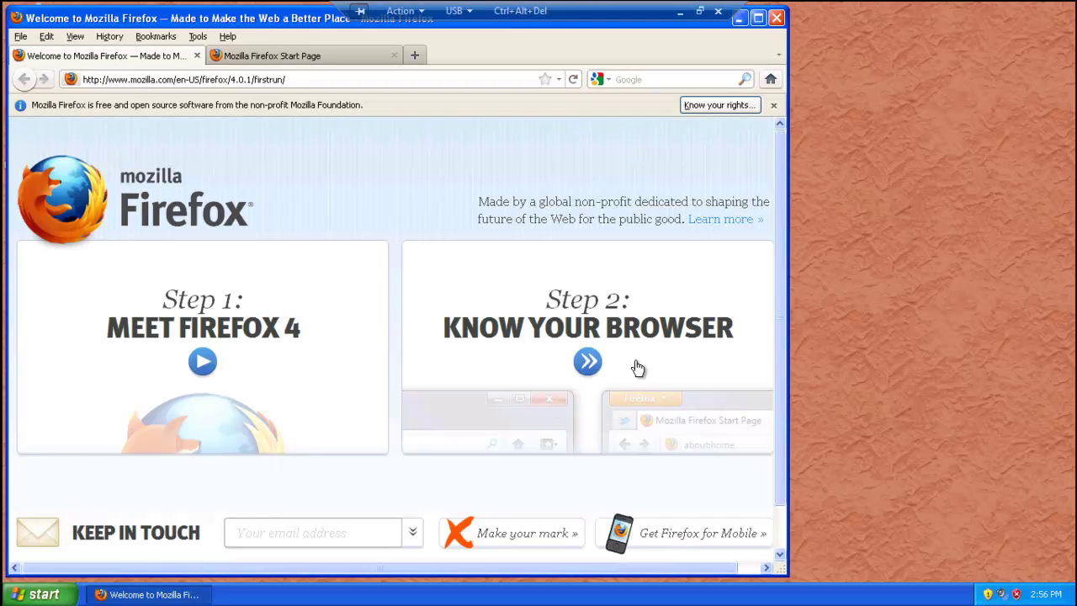
pyautogui.click(778, 18)
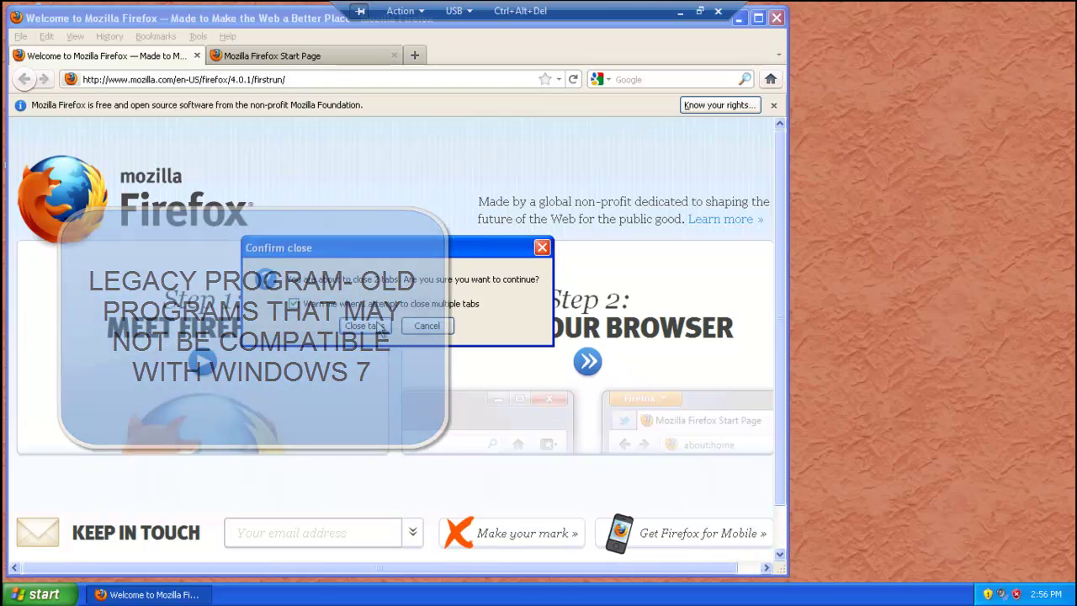
pyautogui.click(376, 322)
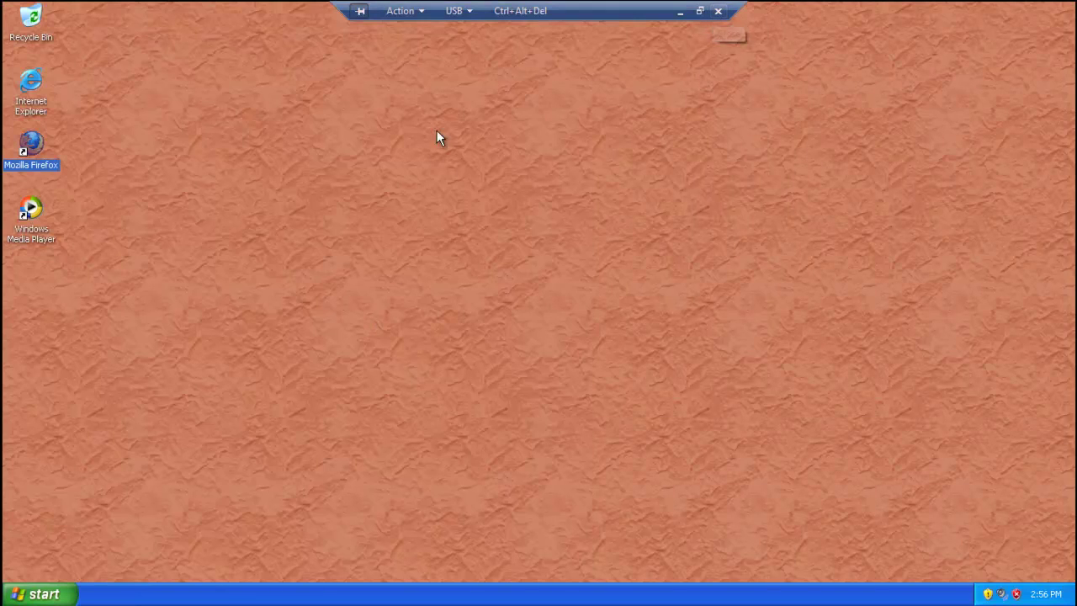
# Log off Windows XP and close the XP Mode window so it hibernates
pyautogui.click(35, 593)
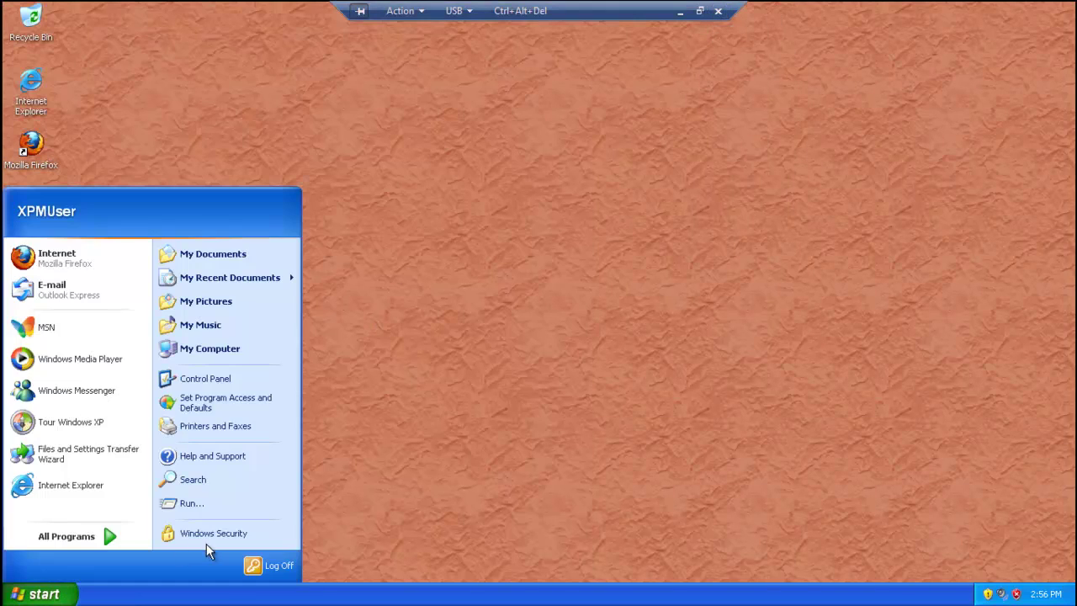
pyautogui.click(270, 565)
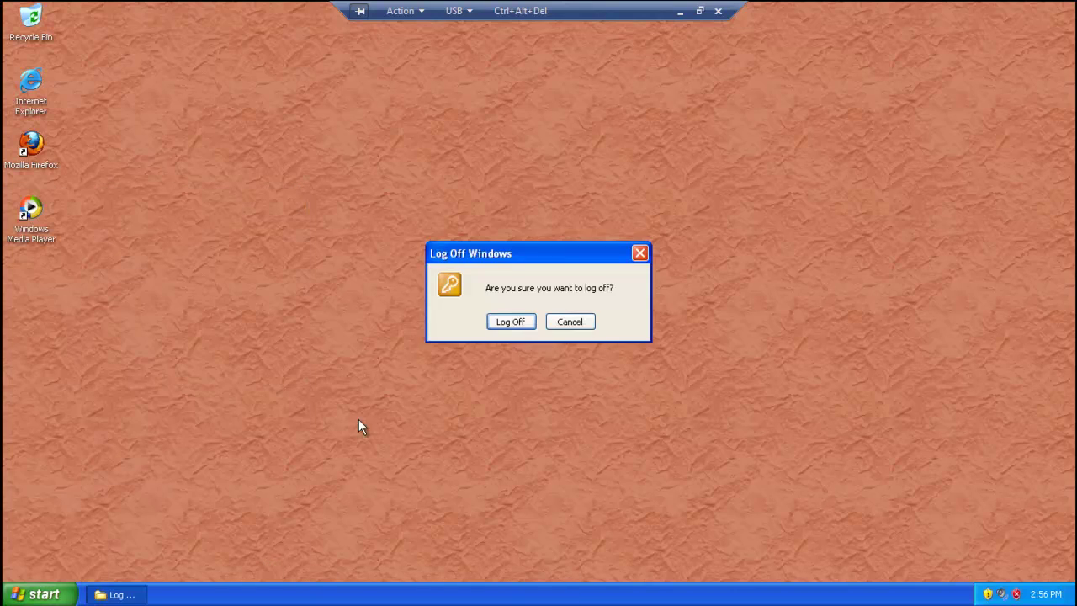
pyautogui.click(522, 321)
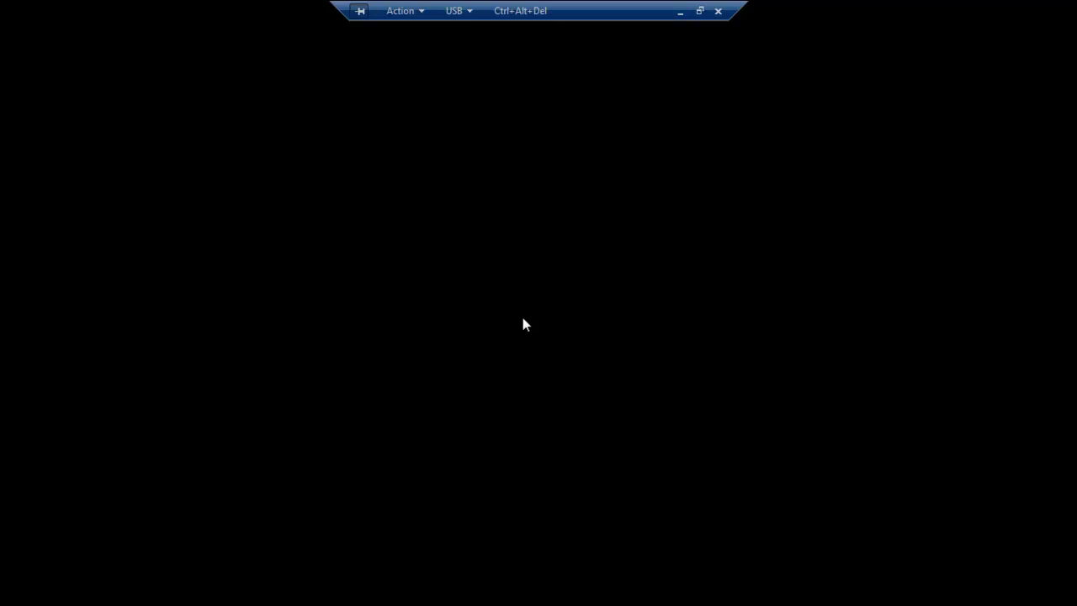
pyautogui.click(719, 13)
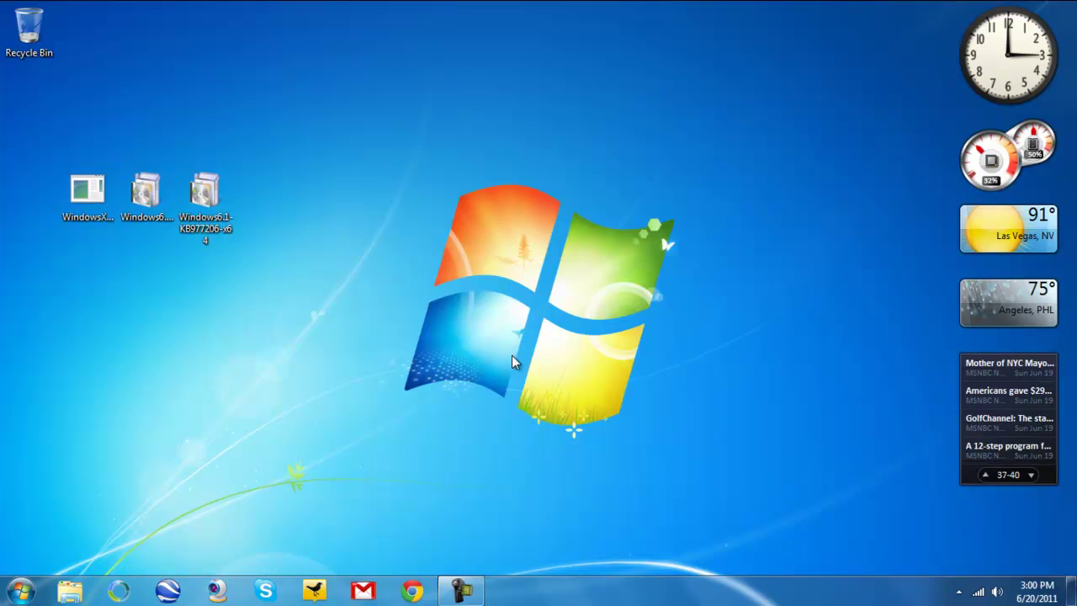
# Expand All Programs > Windows Virtual PC > Windows XP Mode Applications to show Mozilla Firefox (Windows XP Mode)
pyautogui.click(20, 590)
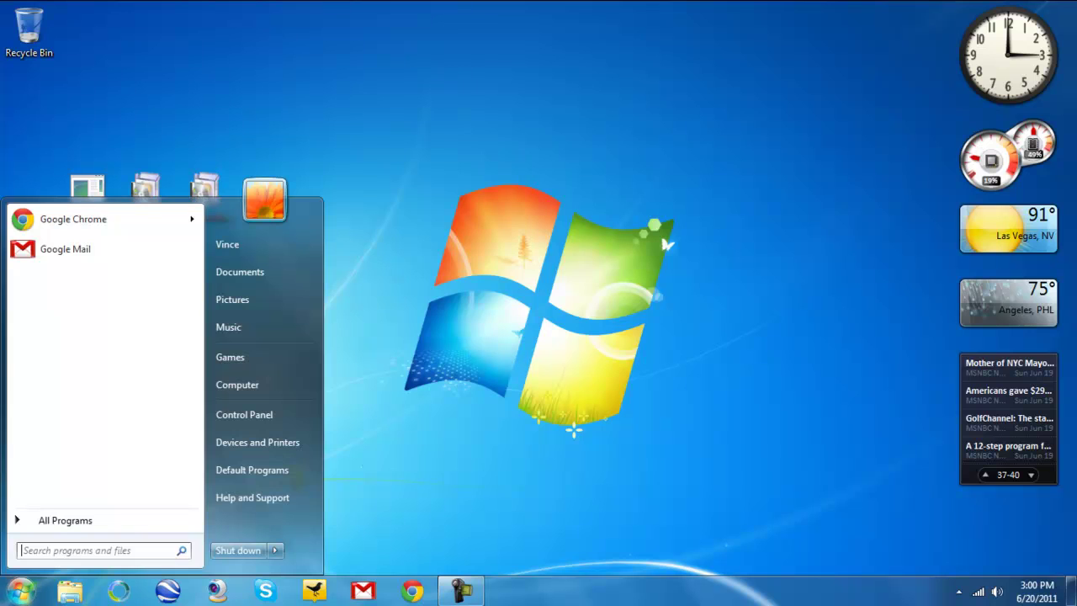
pyautogui.click(74, 522)
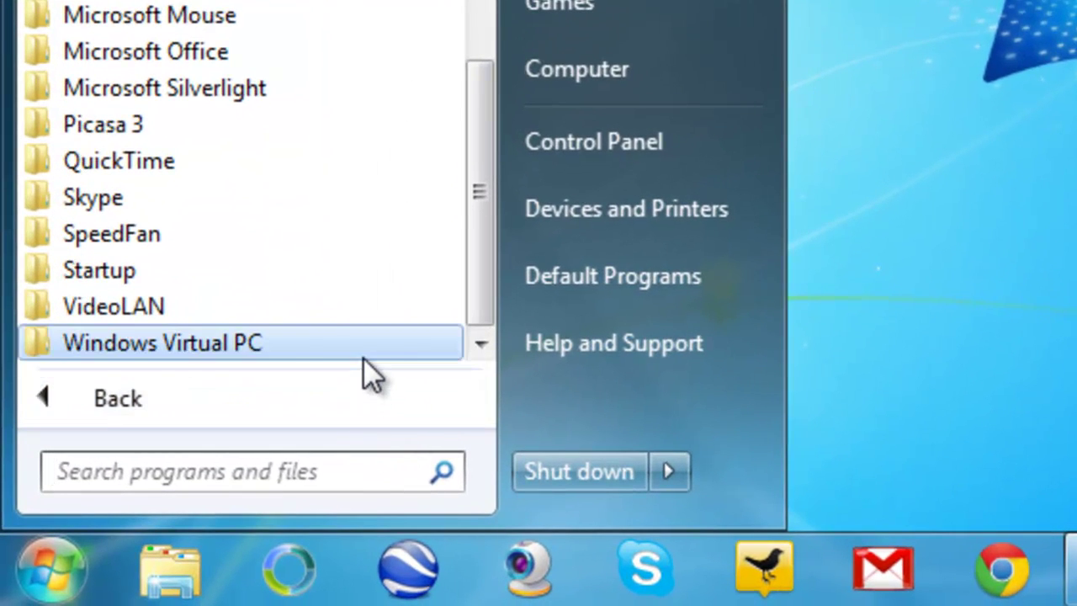
pyautogui.click(363, 358)
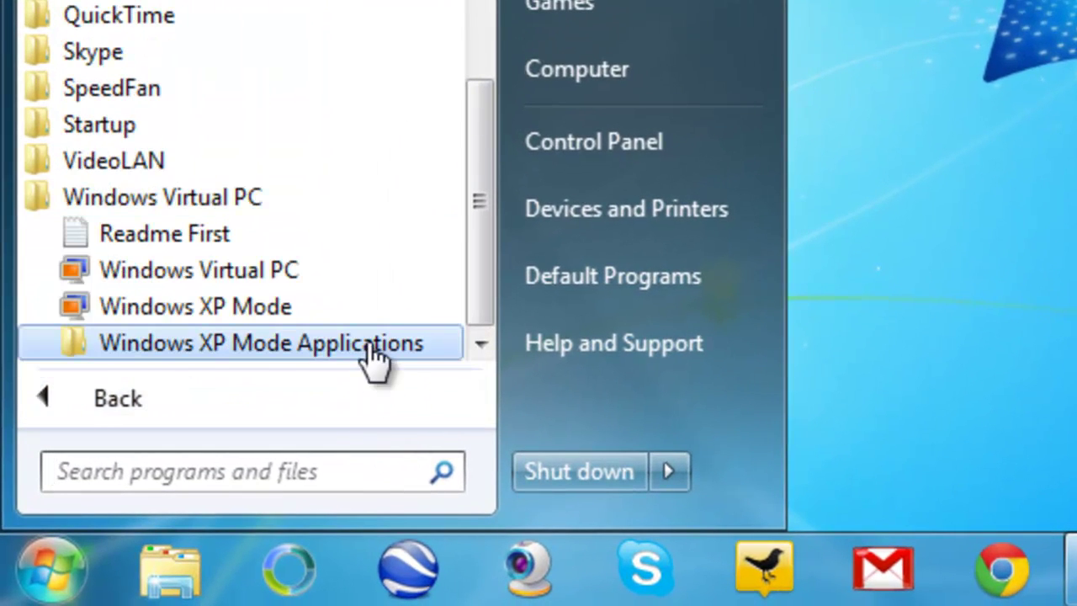
pyautogui.click(372, 353)
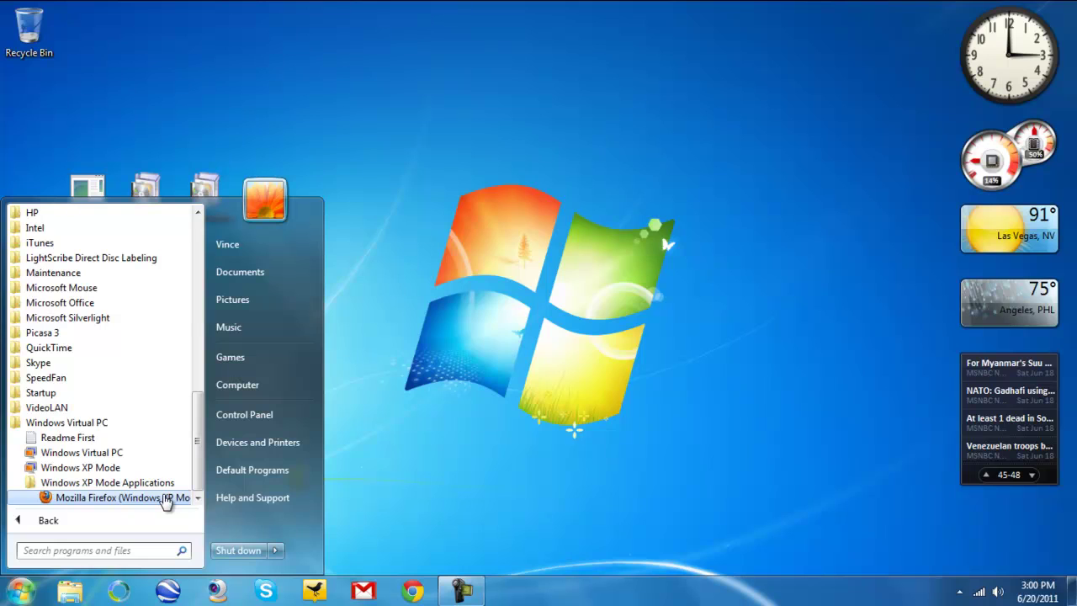
# Launch Mozilla Firefox (Windows XP Mode) as a virtual application and reposition its window
pyautogui.click(165, 499)
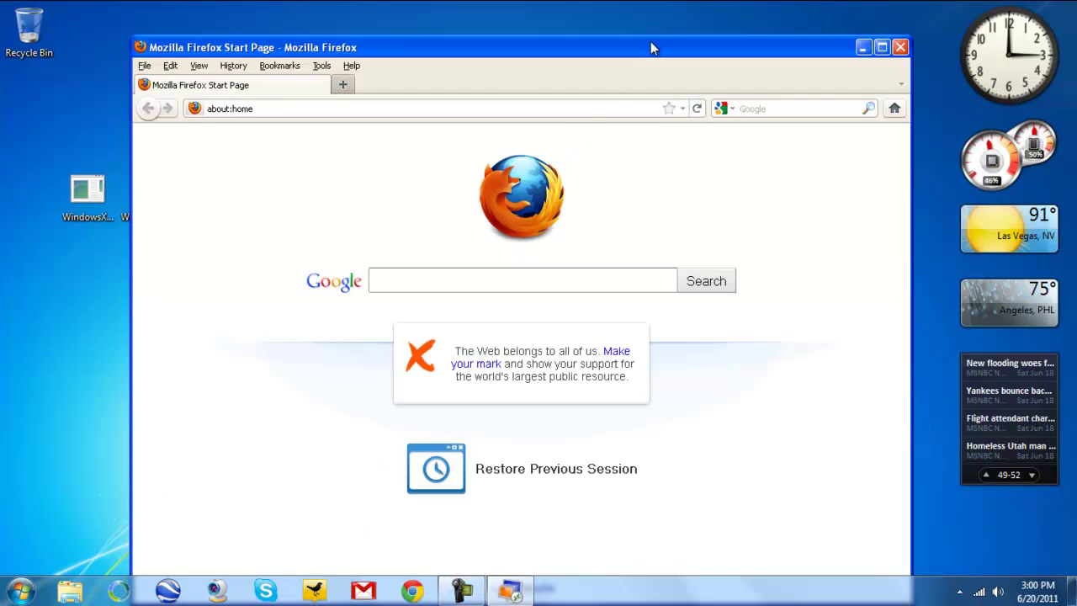
pyautogui.moveTo(701, 46); pyautogui.dragTo(704, 18)
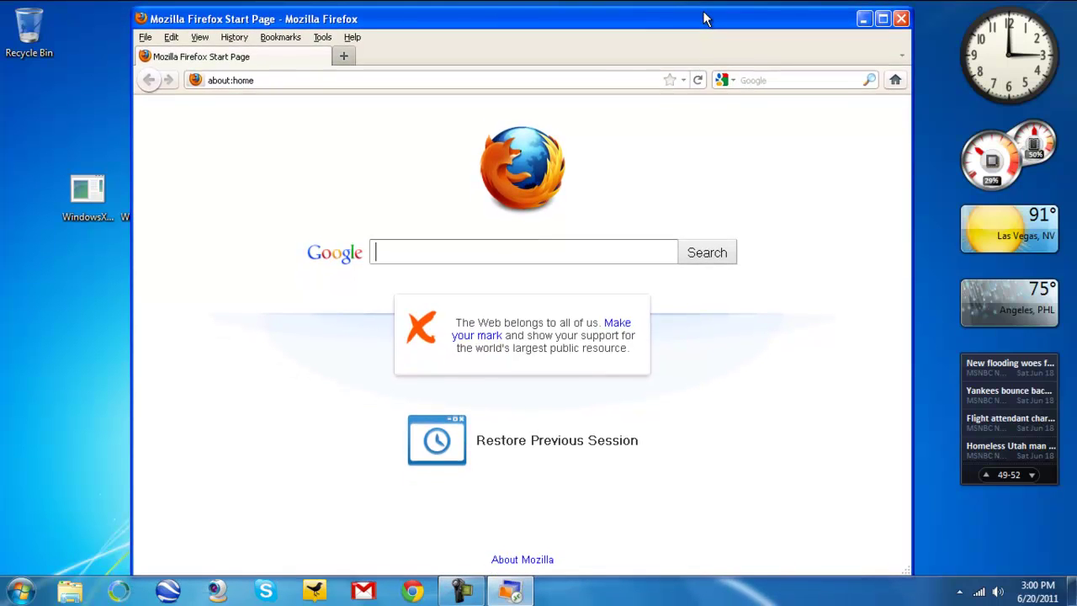
pyautogui.click(527, 80)
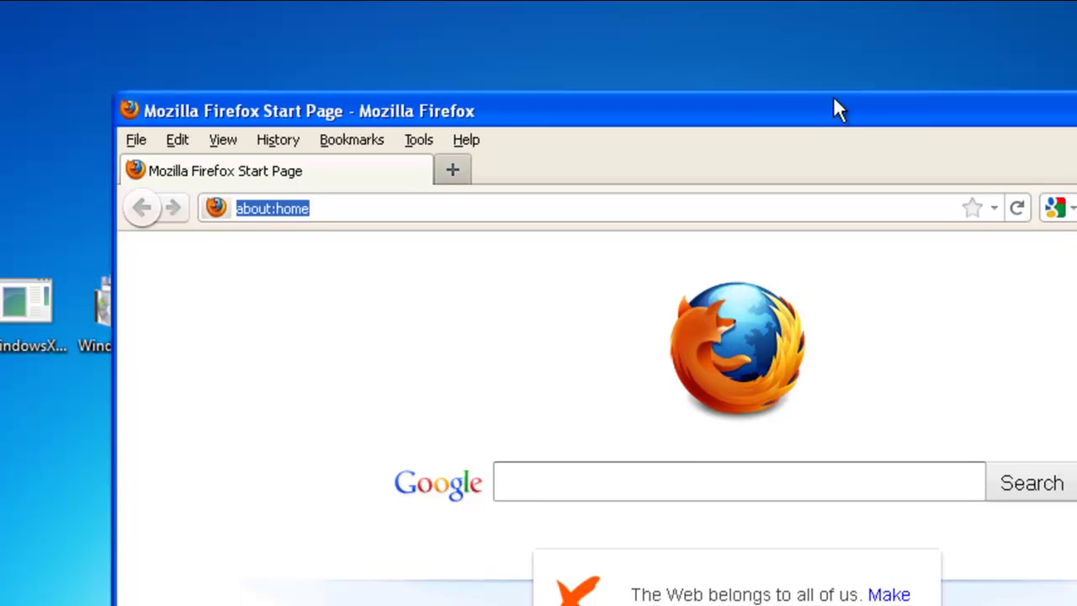
pyautogui.moveTo(833, 98); pyautogui.dragTo(849, 77)
# Load google.com in the XP Mode Firefox, then minimize it and bring up the Start menu
pyautogui.write('google.com')
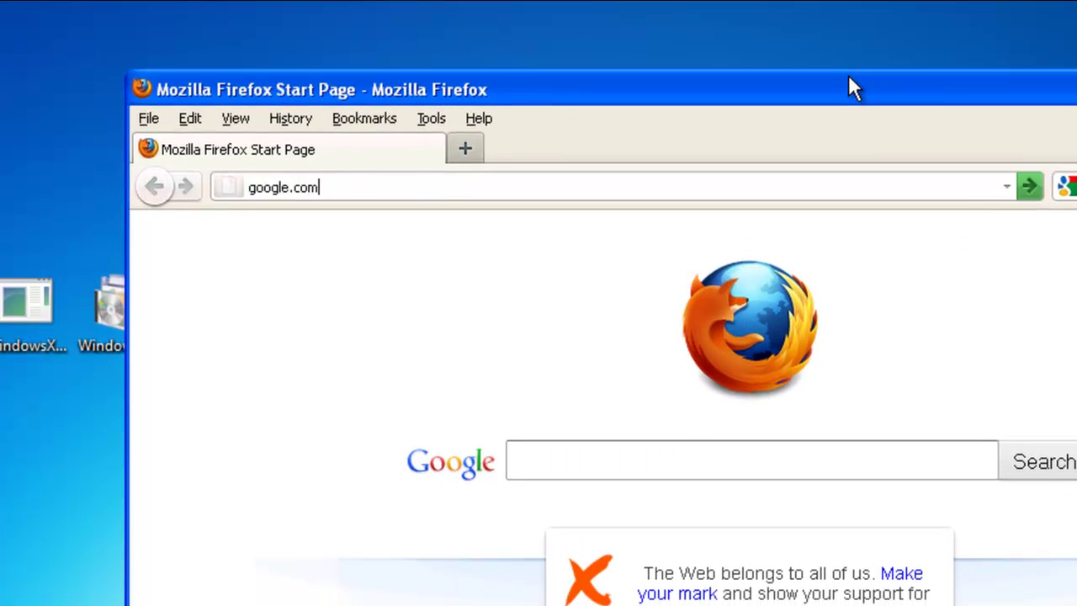
pyautogui.press('Return')
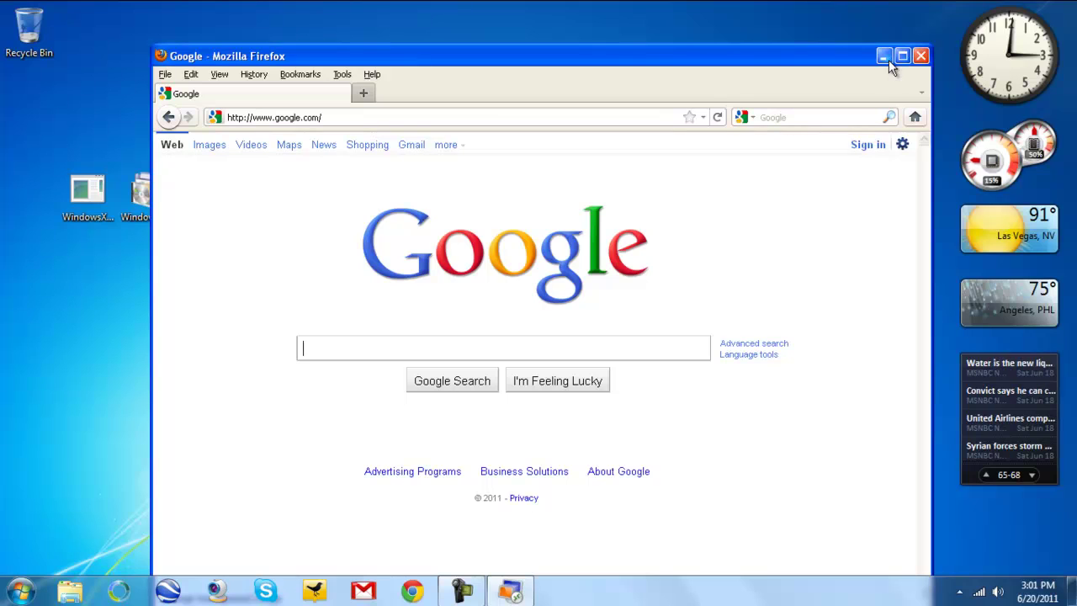
pyautogui.click(883, 57)
pyautogui.press('super')
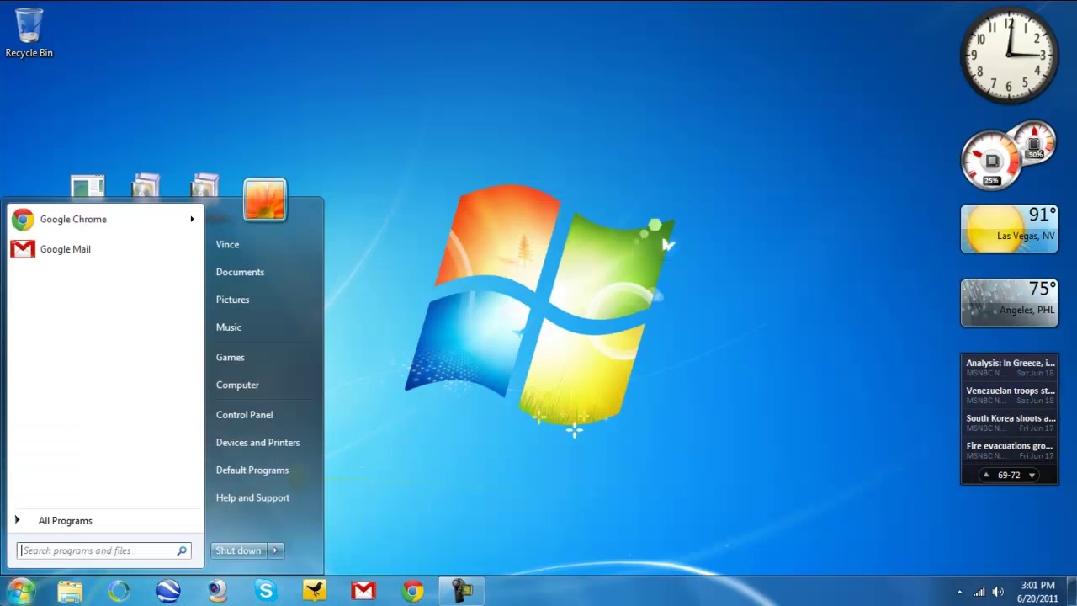
# Start Windows XP Mode from Windows Virtual PC, closing all virtual applications, and show it full screen
pyautogui.click(134, 519)
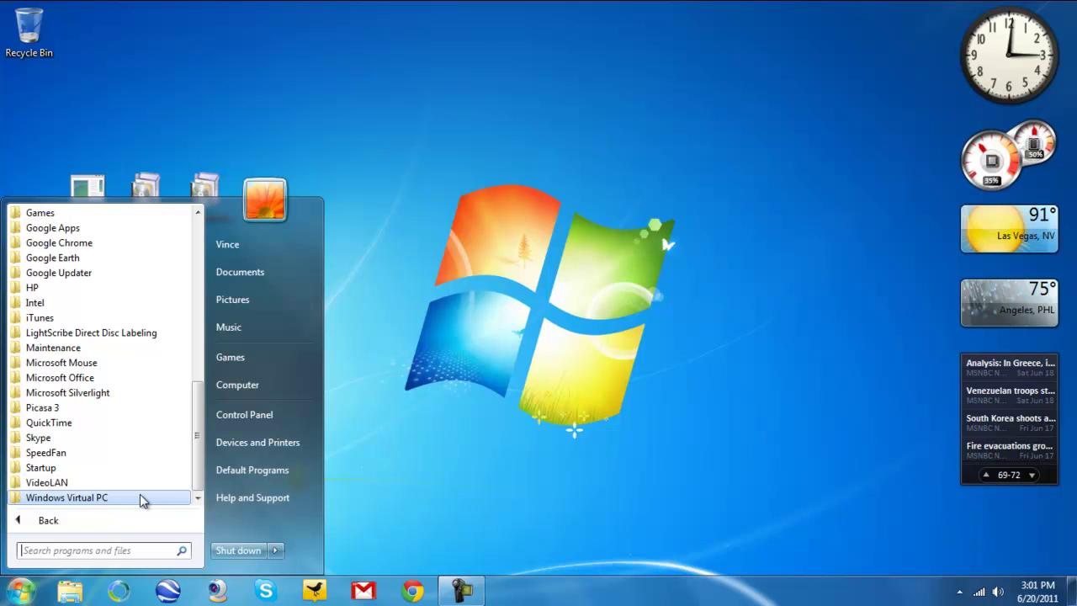
pyautogui.click(140, 500)
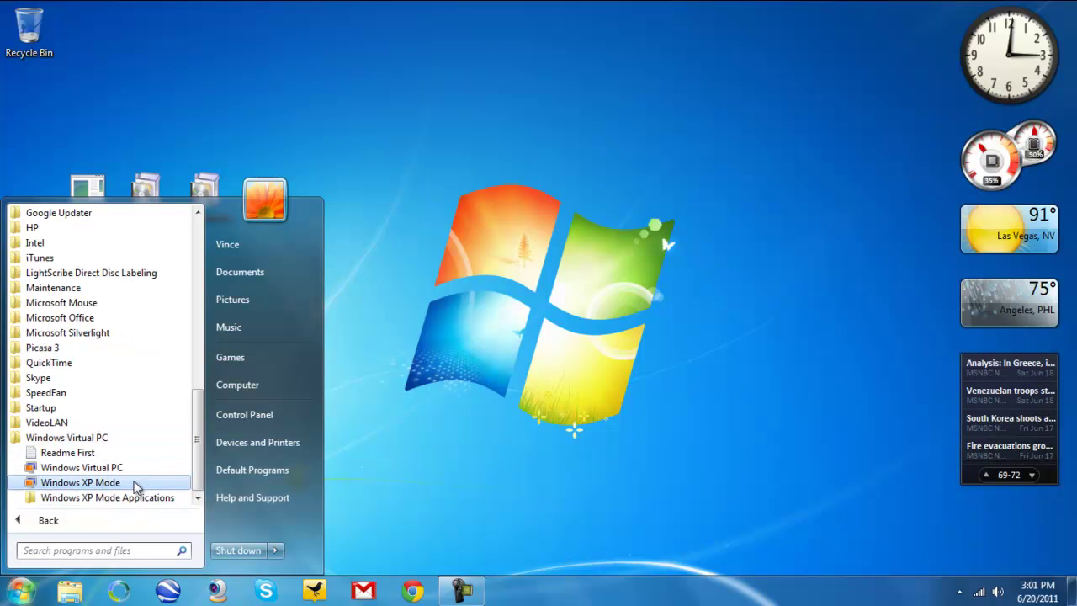
pyautogui.click(131, 488)
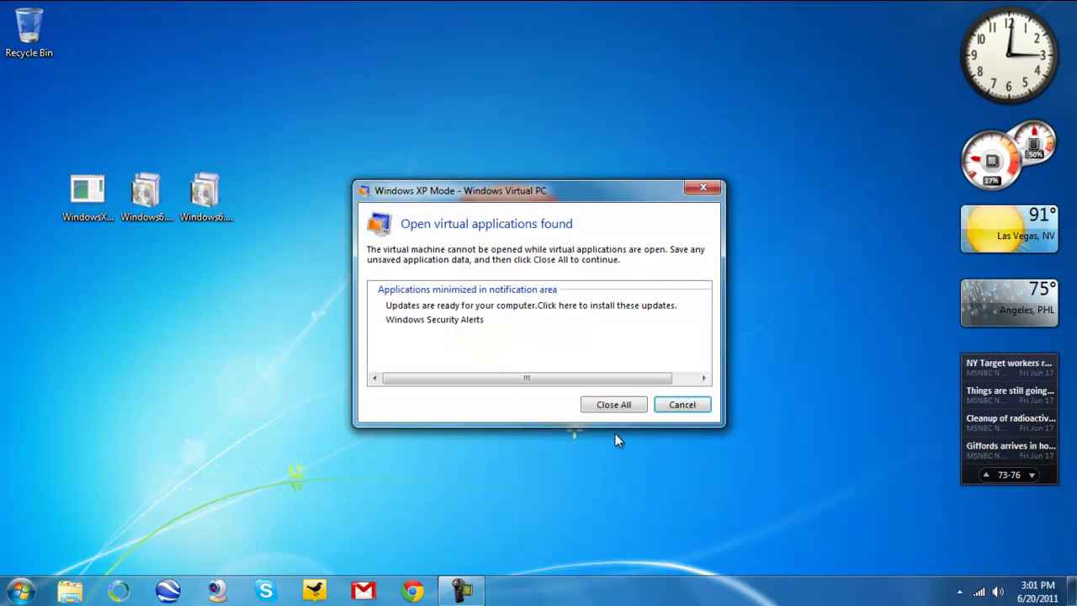
pyautogui.click(630, 408)
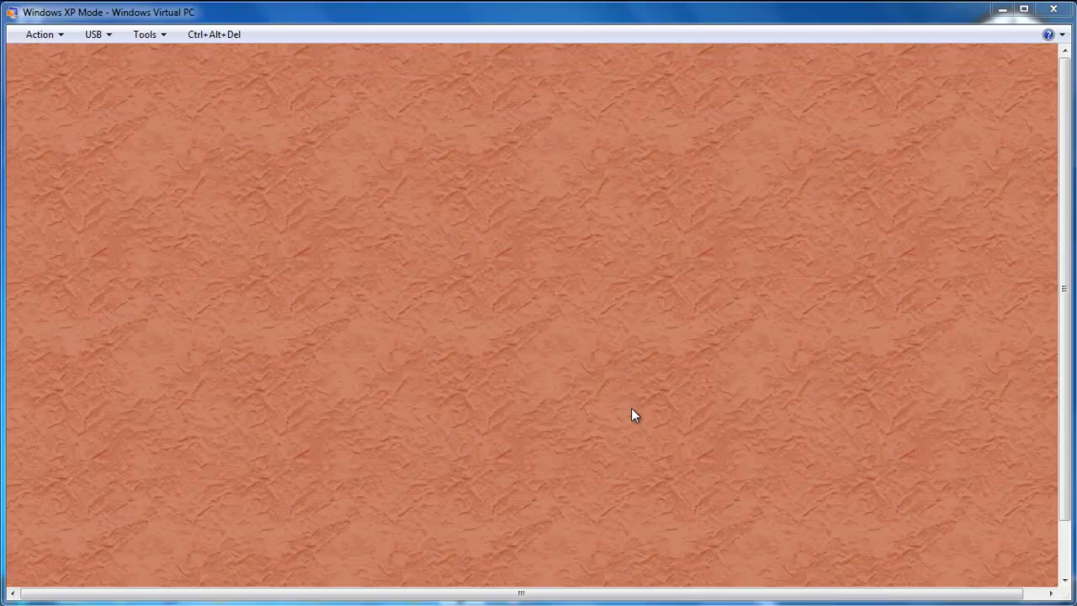
pyautogui.click(1024, 8)
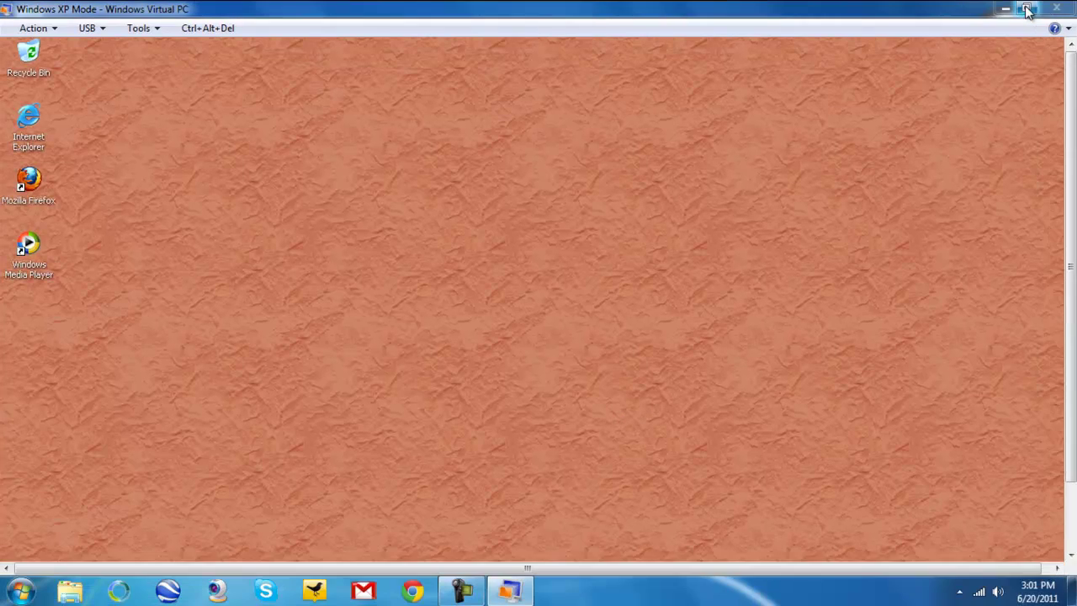